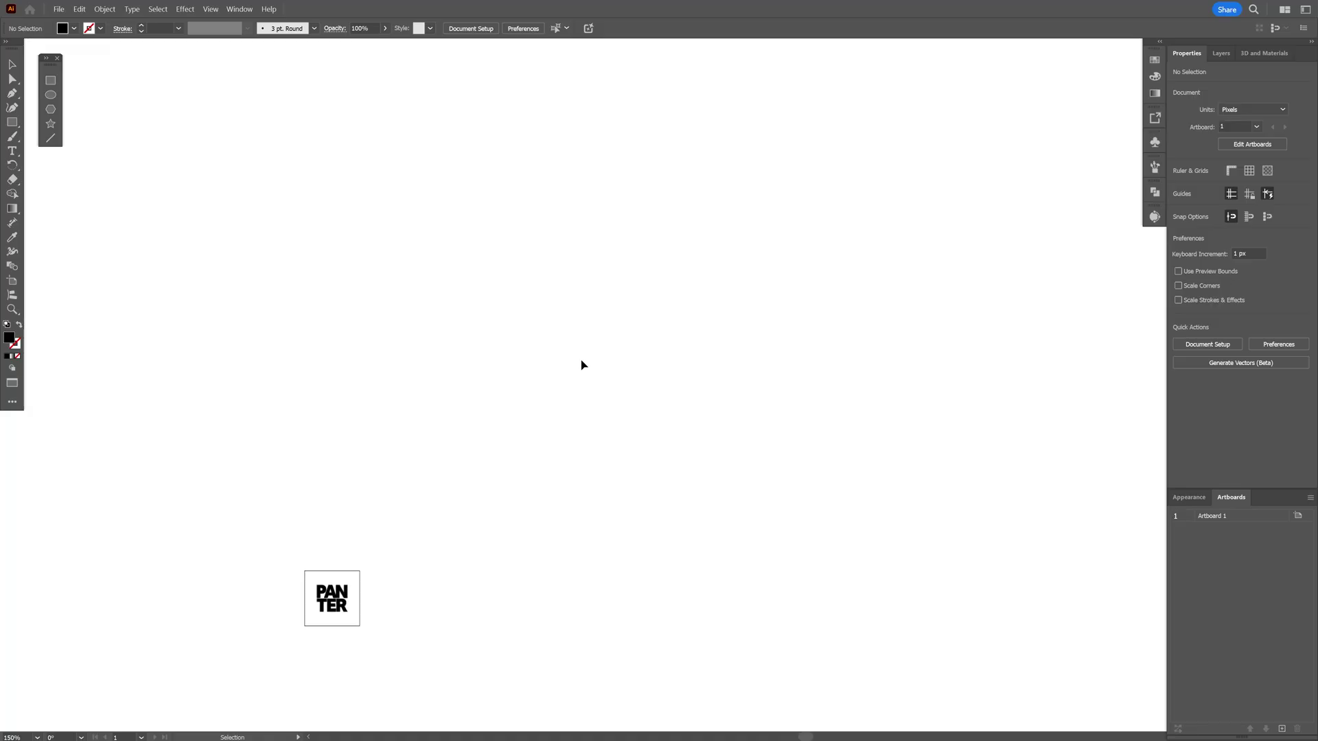
- Draw a 245 px black circle and delete its right anchor, leaving a left half-circle
left_click(50, 94)
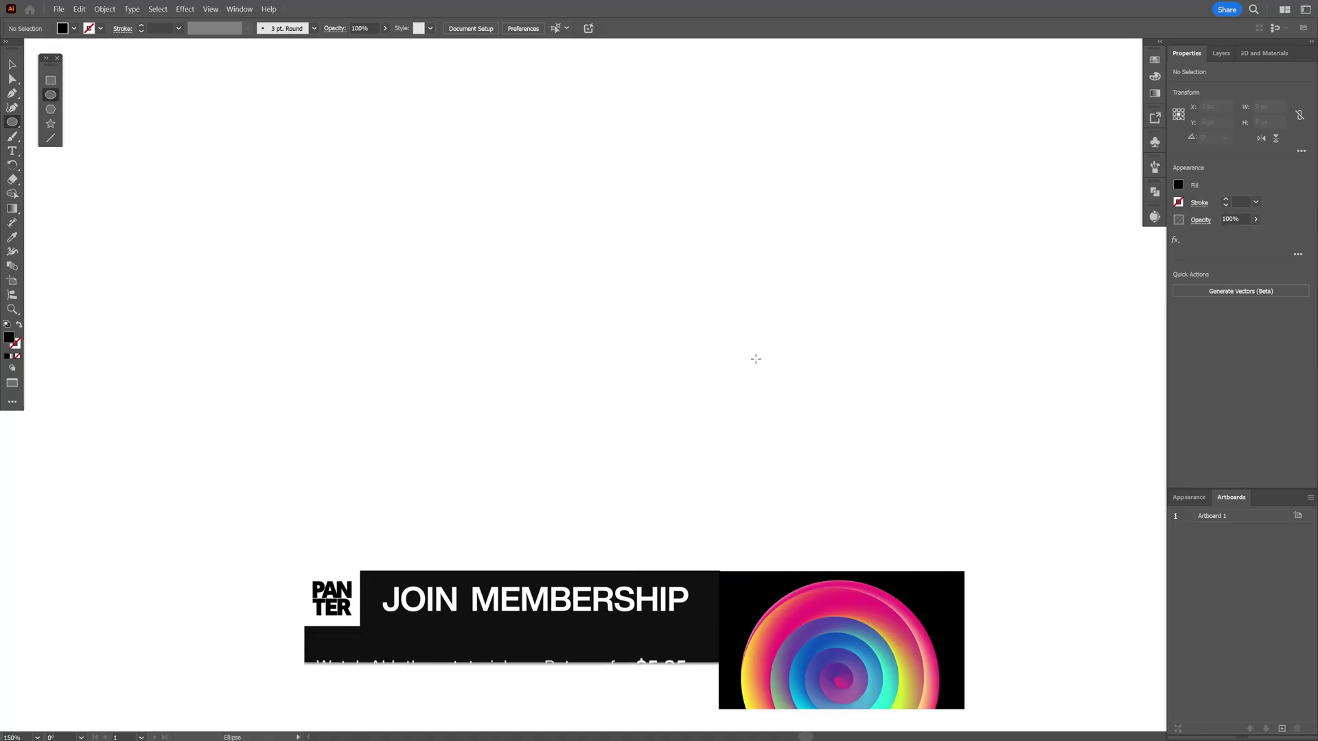
left_click_drag(567, 352, 710, 418)
key("a")
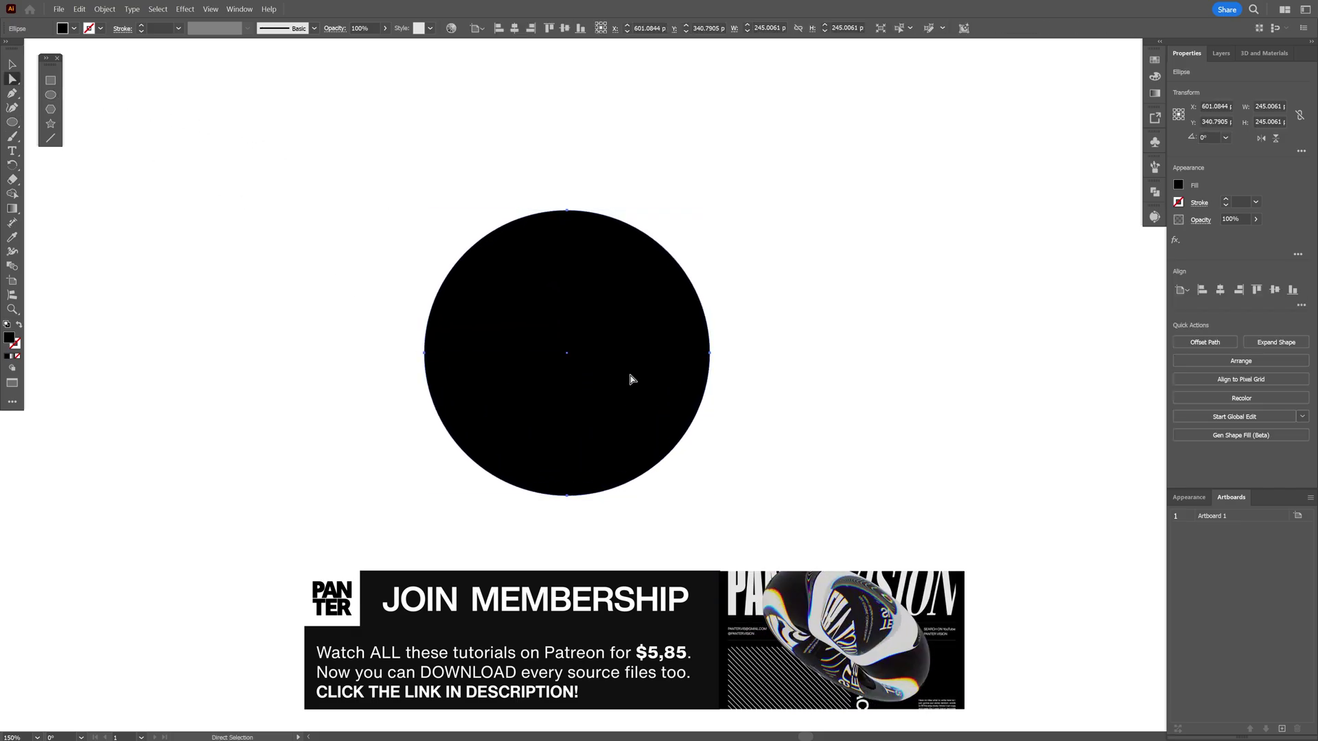
left_click_drag(755, 322, 691, 388)
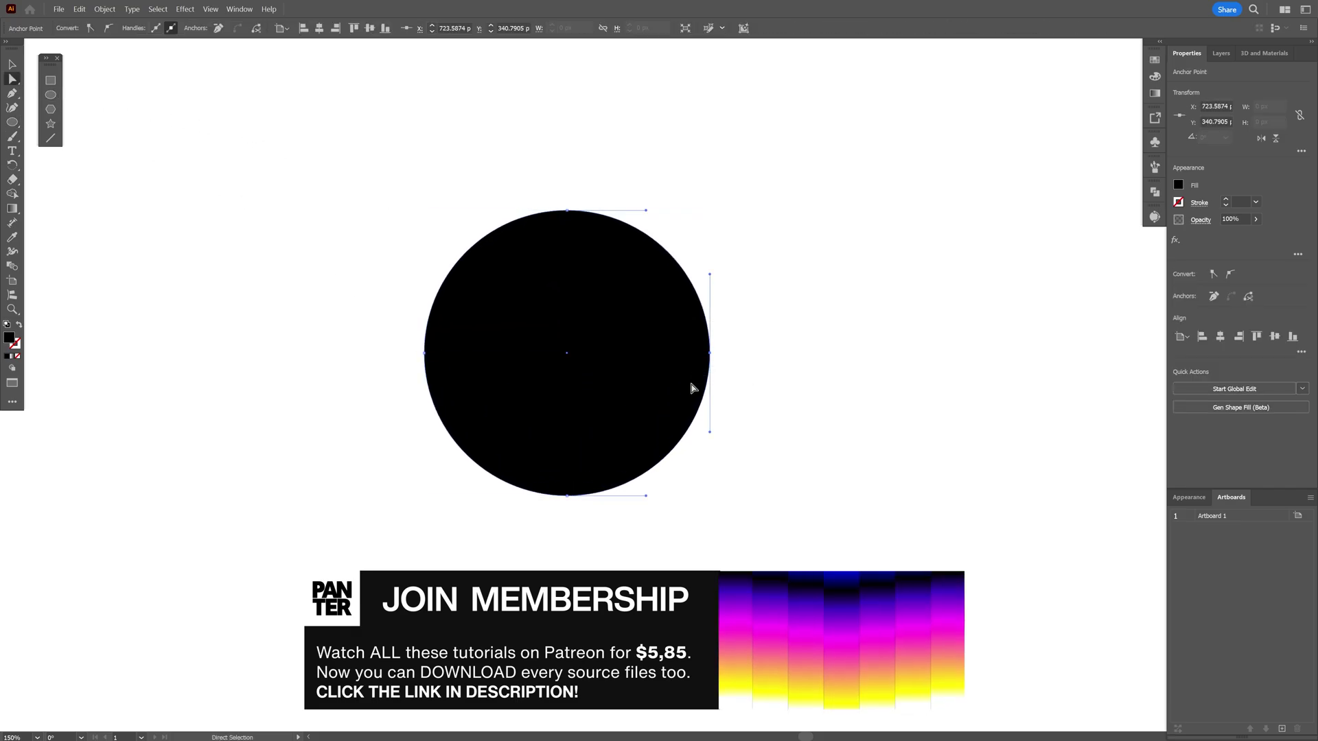
key("Delete")
key("v")
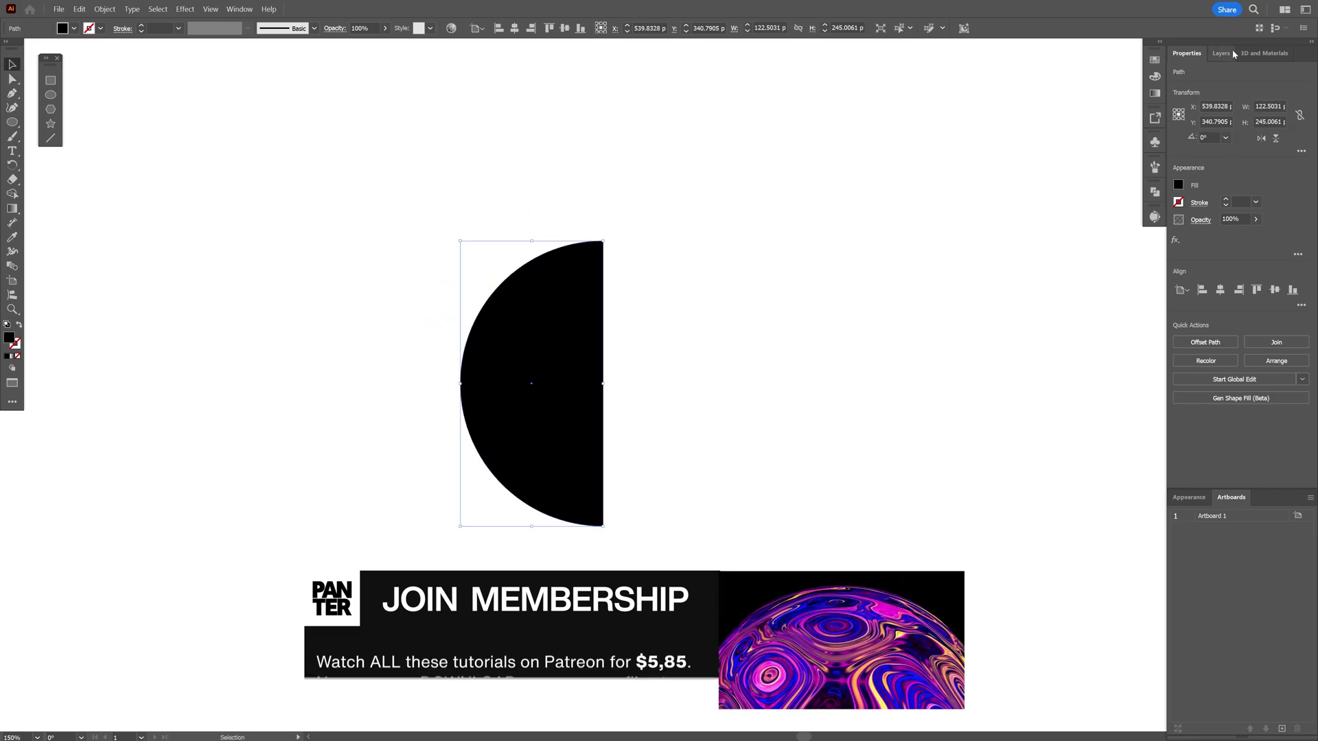
- Revolve the half-circle from its right edge into a rendered 3D sphere
left_click(1265, 53)
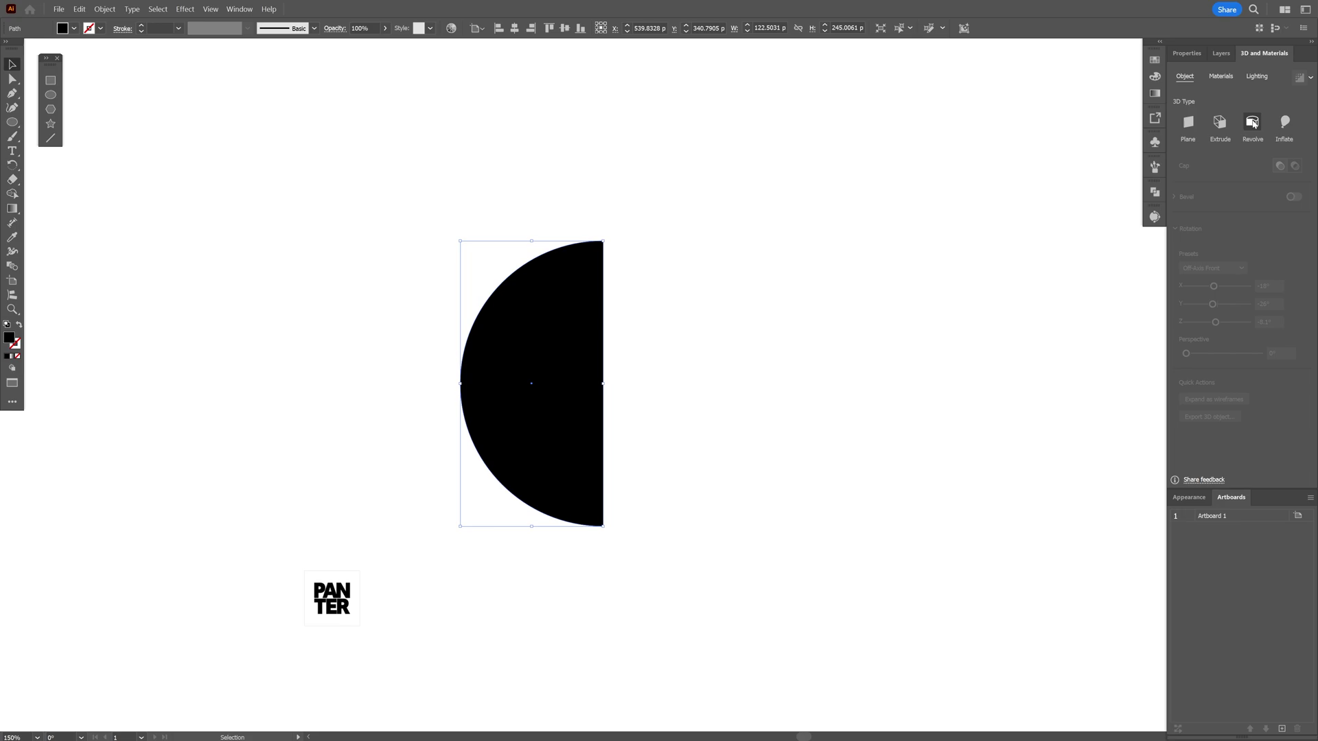
left_click(1252, 123)
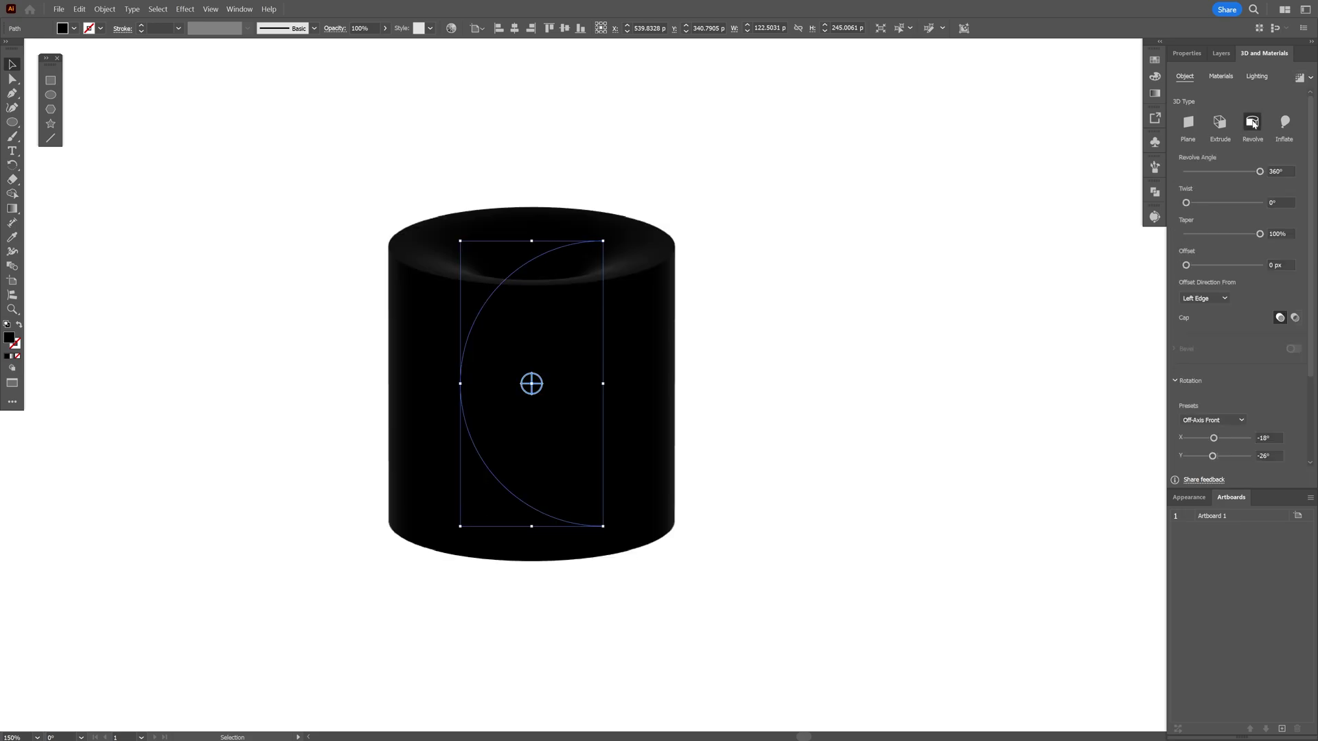
left_click(1208, 302)
left_click(1222, 328)
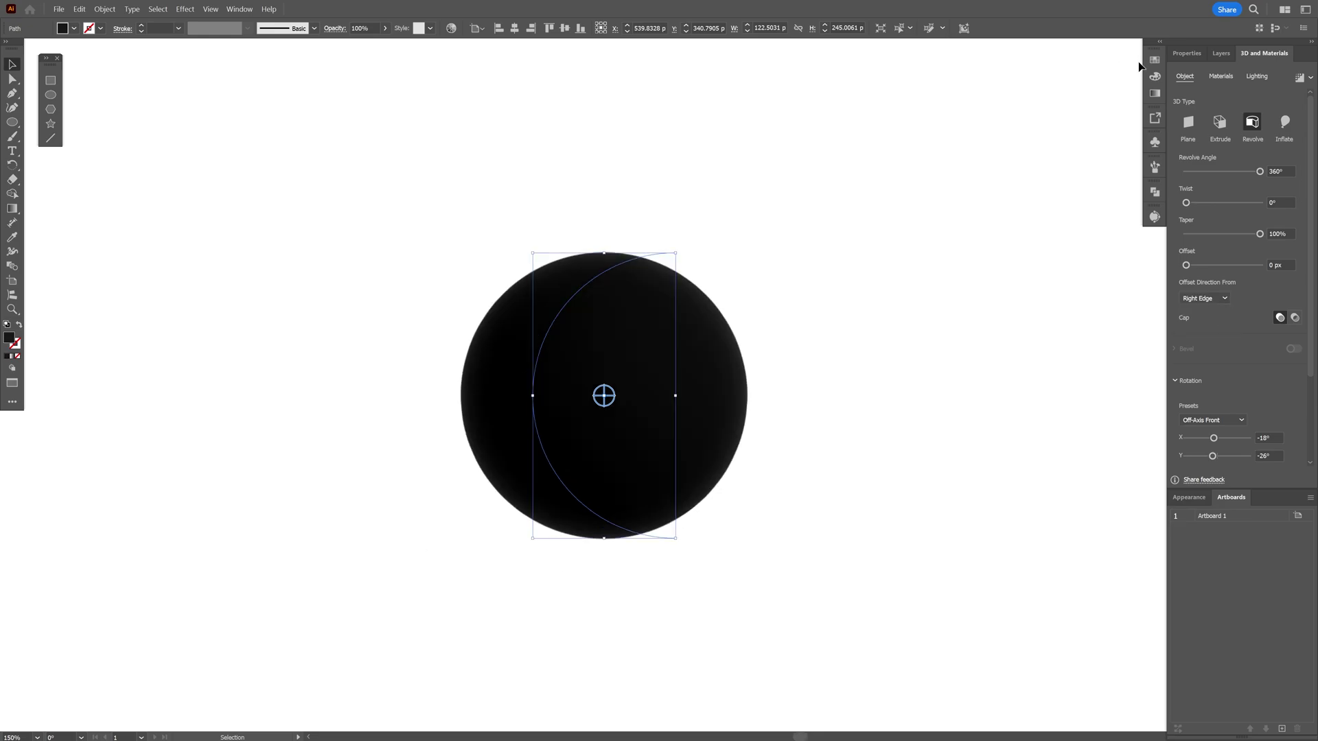
left_click(1298, 79)
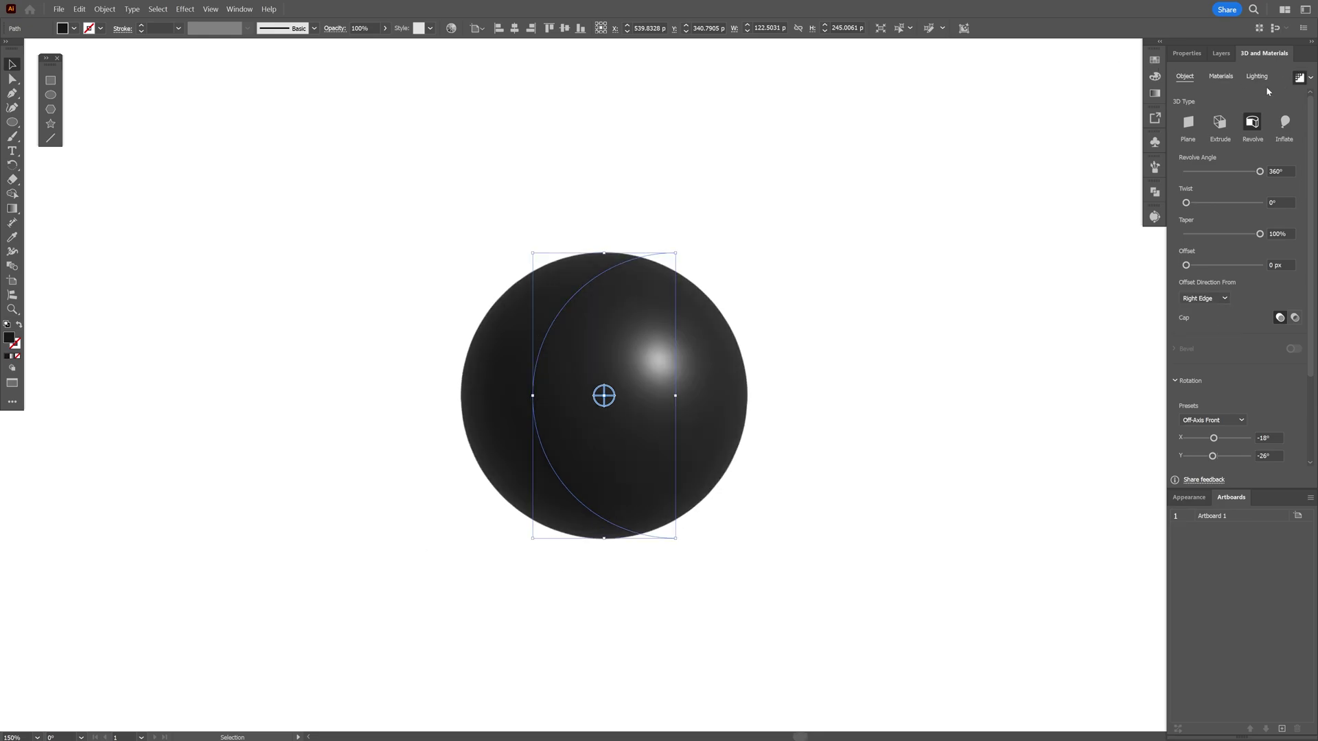
- Give the sphere's material Metallic 0.94 and Roughness 0.11
left_click(1155, 60)
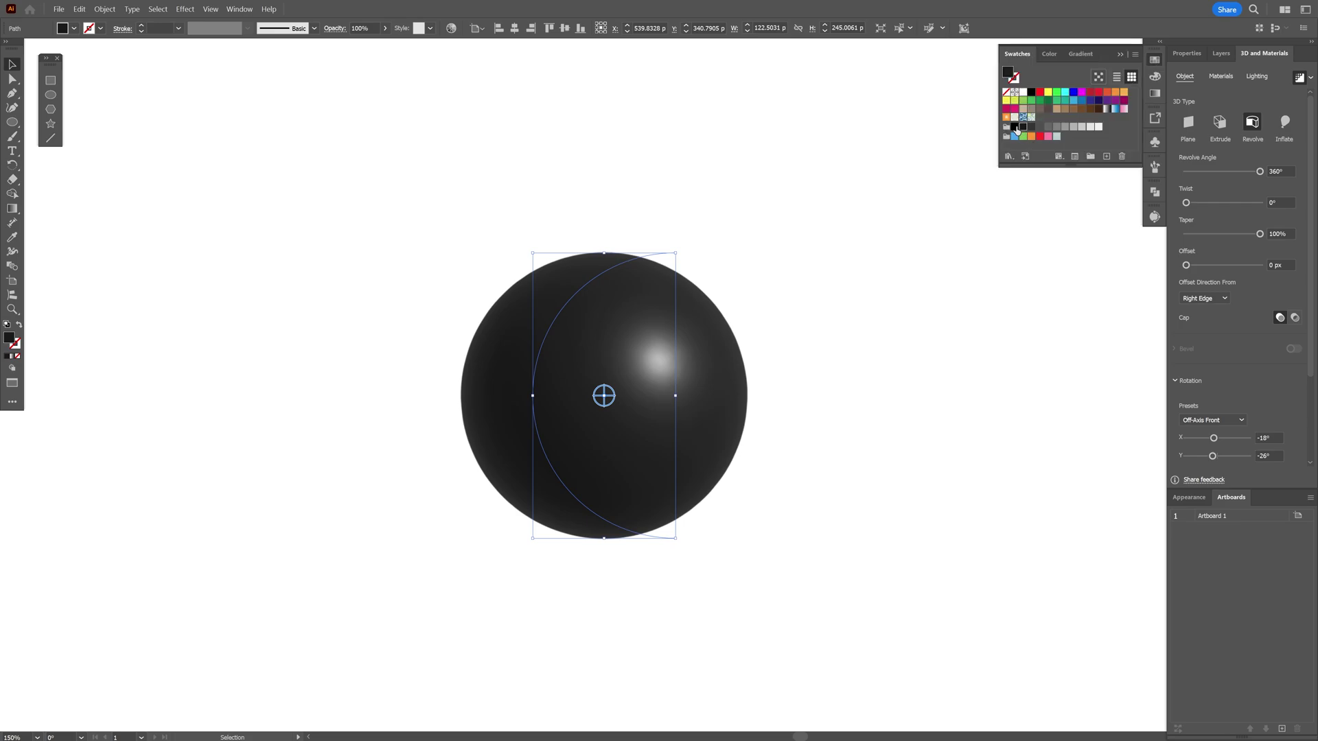
left_click(1222, 77)
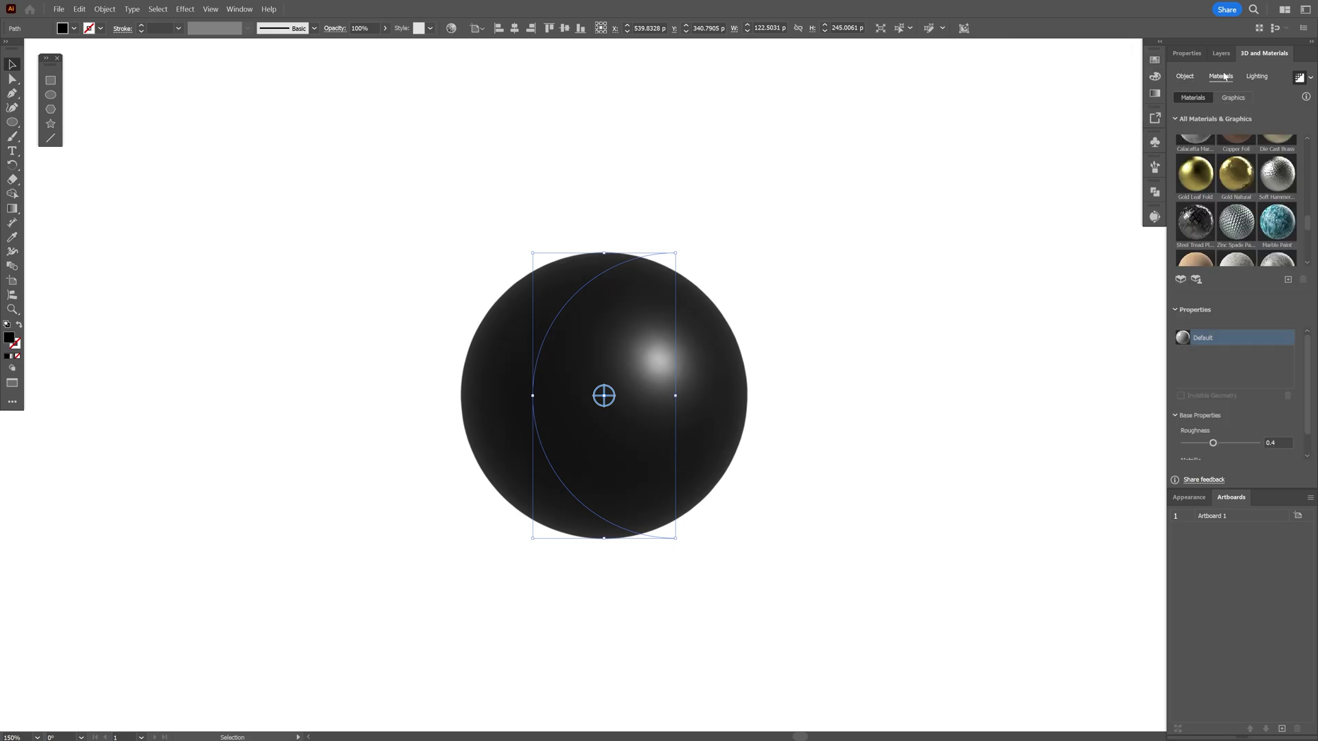
scroll(1310, 423, "down", 1)
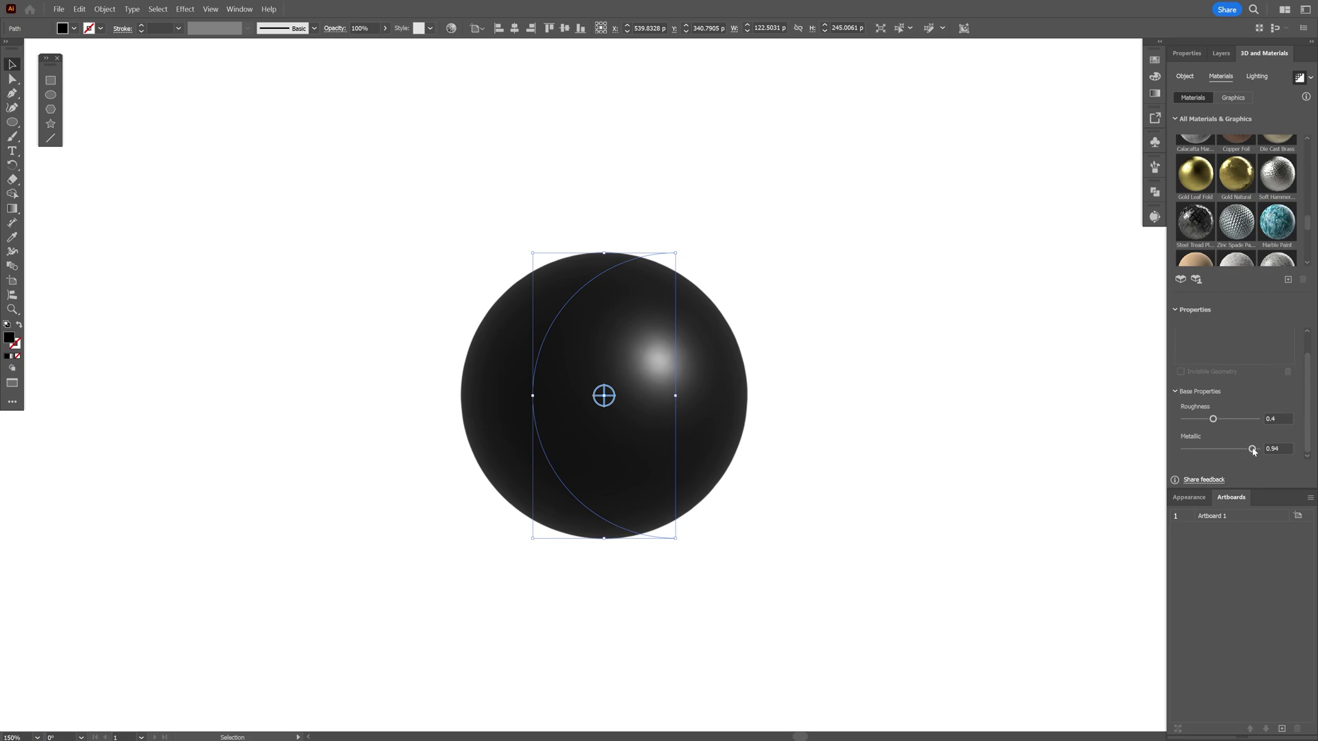
left_click(1191, 419)
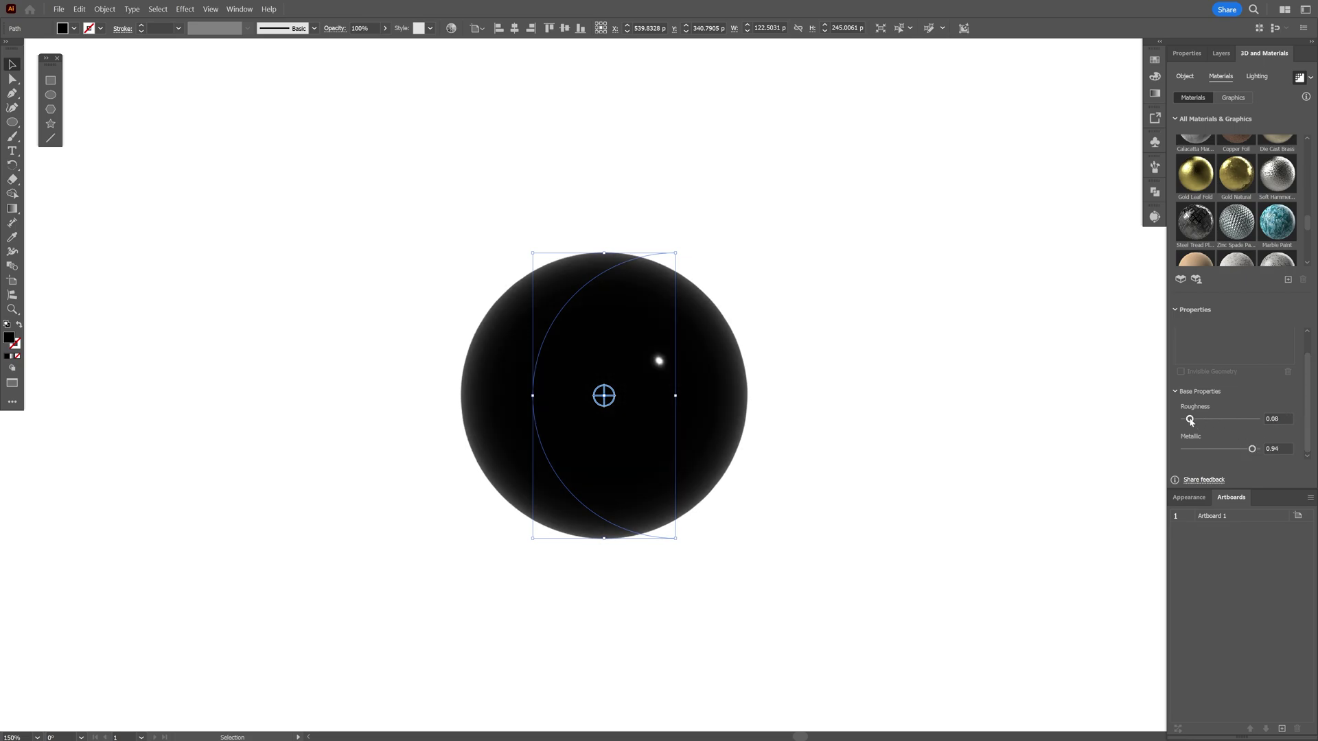
left_click_drag(1191, 419, 1194, 420)
- Add the sphere to the Asset Export panel as Asset 1 with GLTF format
left_click(1155, 118)
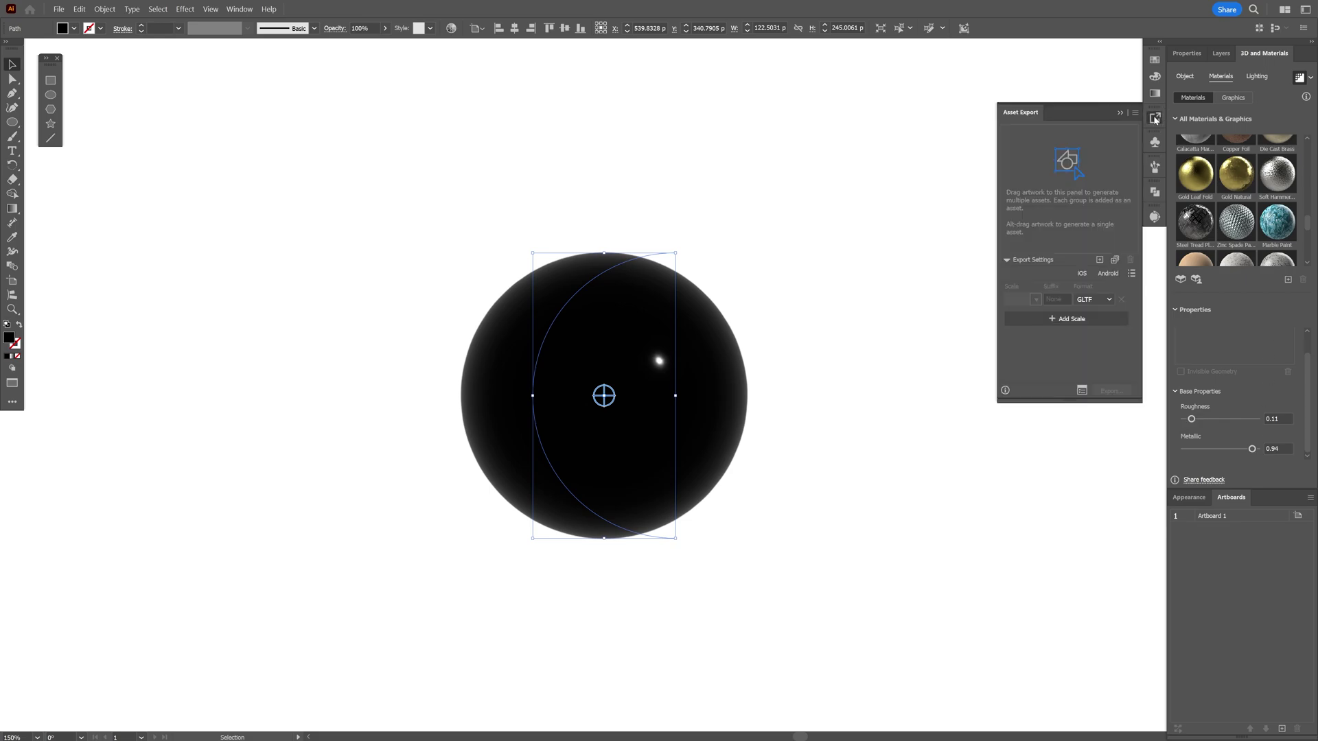
left_click(232, 10)
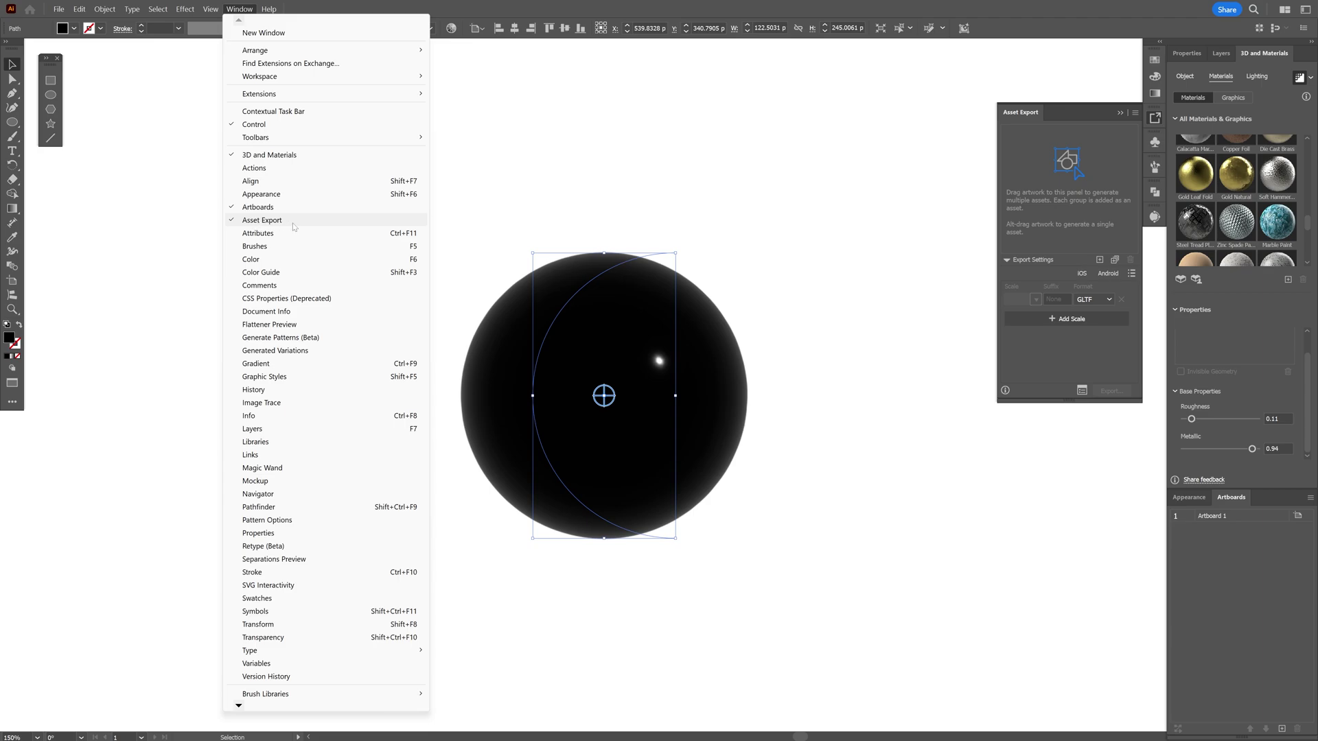
left_click_drag(601, 392, 1084, 213)
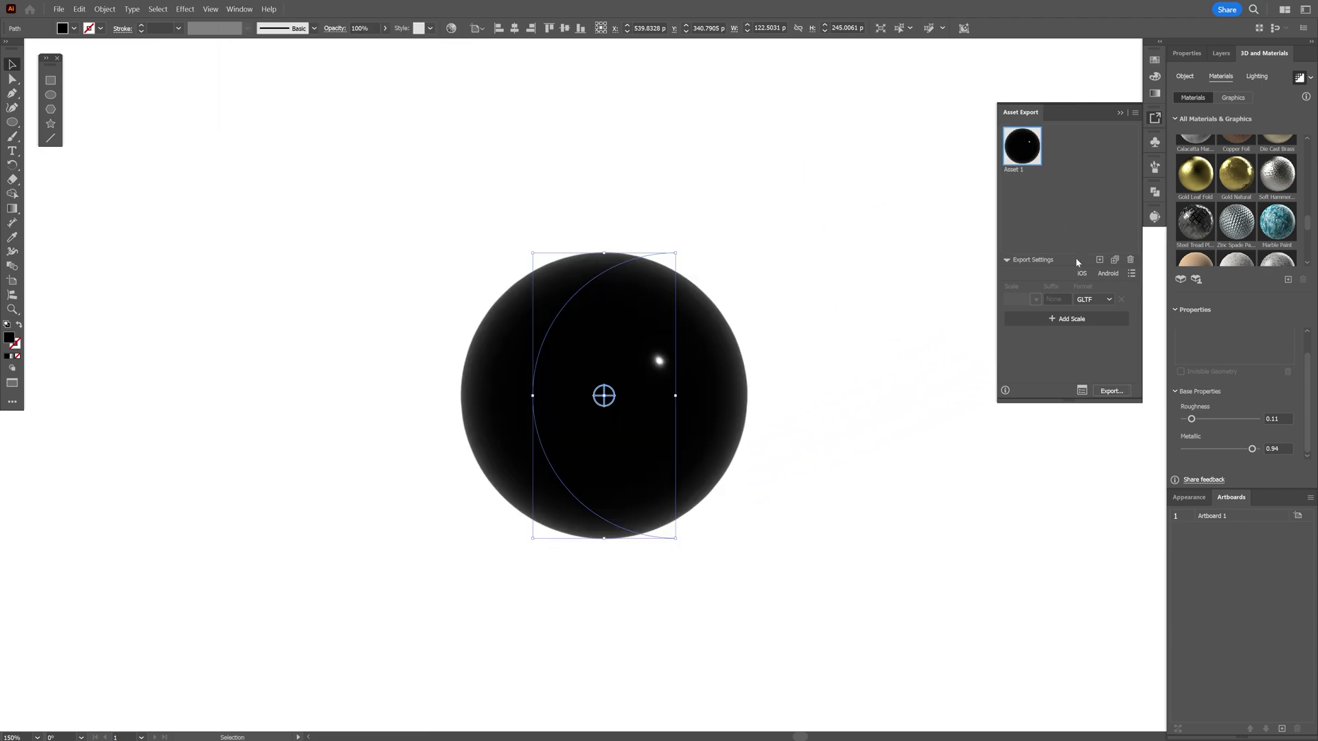
left_click(1090, 300)
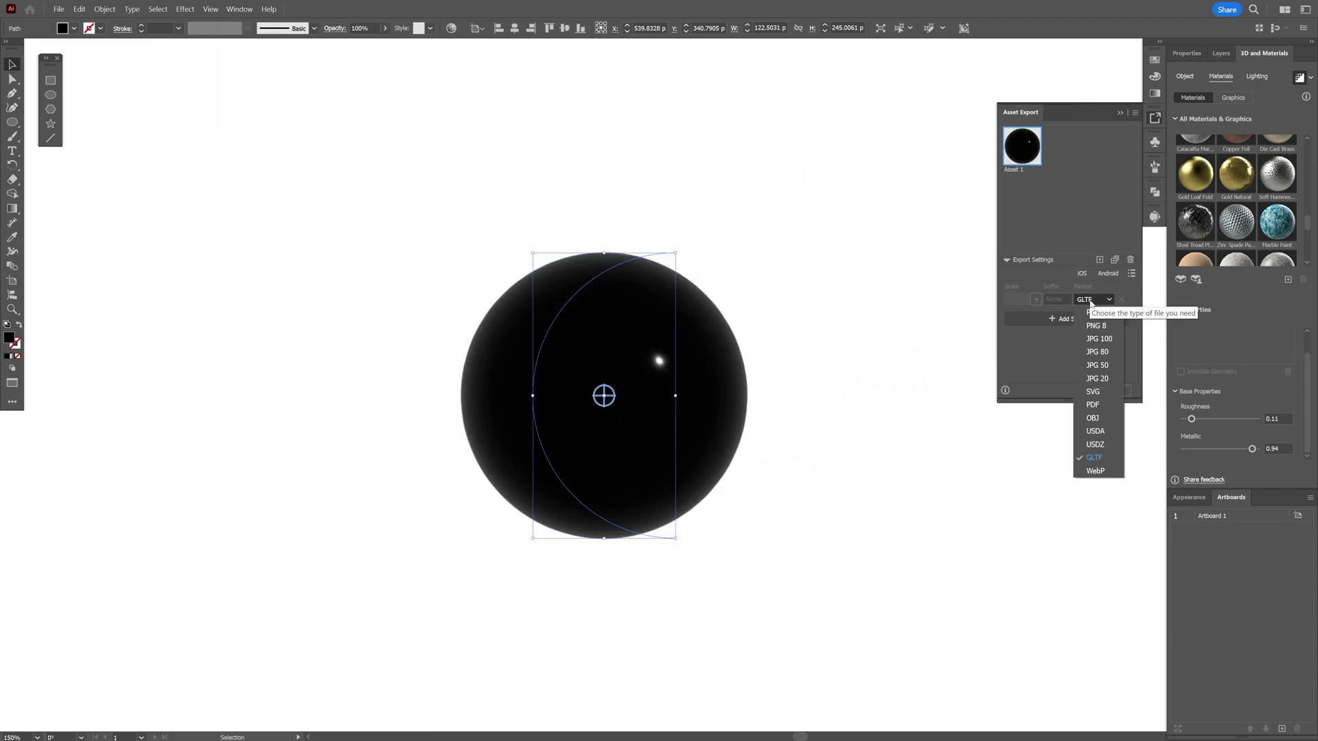
left_click(1109, 461)
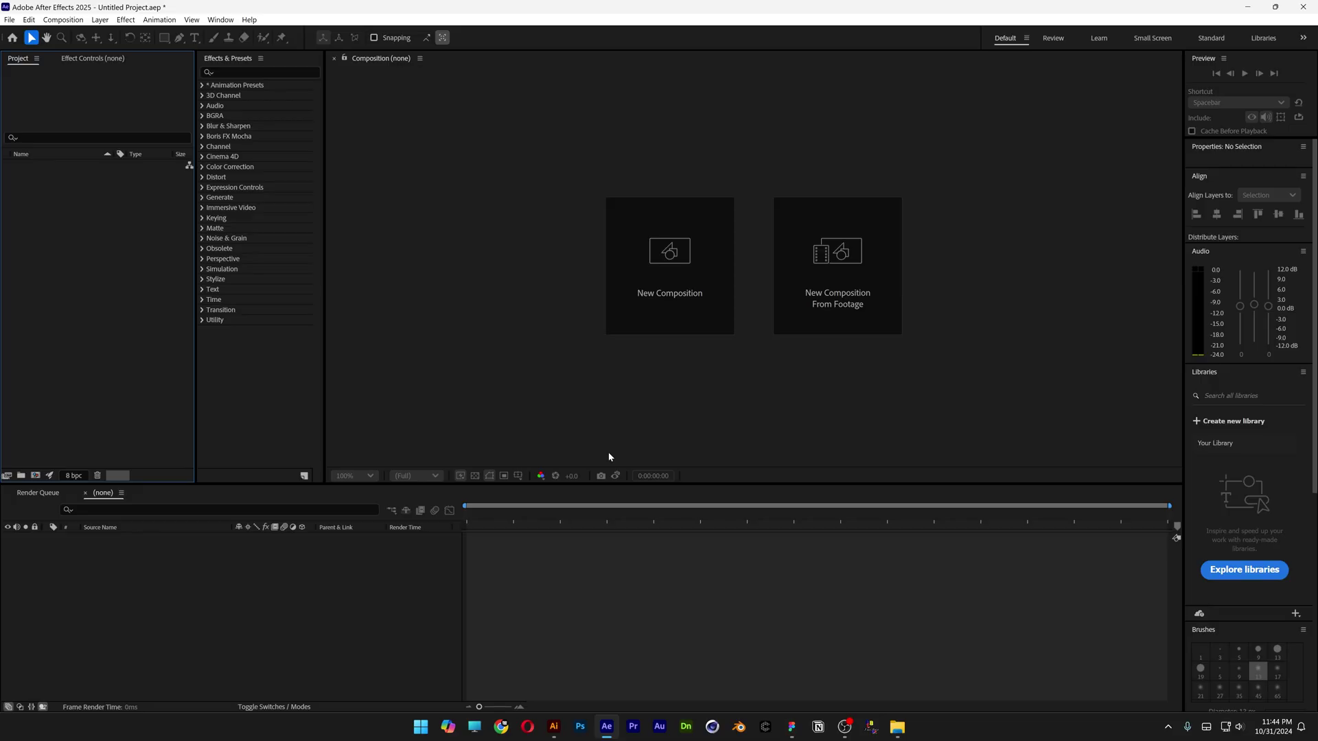
- Create a composition named 3D with the HD 1920x1080 29.97 fps preset
left_click(667, 316)
type("3D")
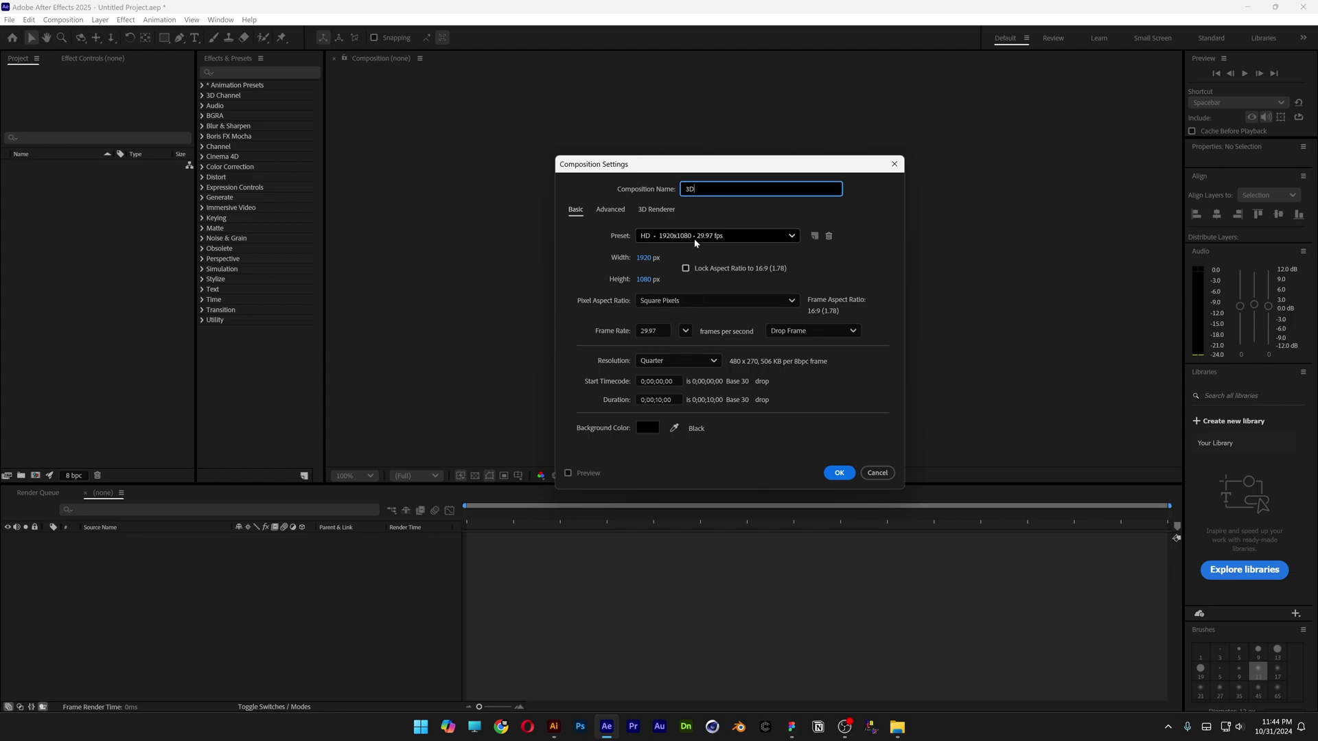
left_click(694, 236)
left_click(695, 304)
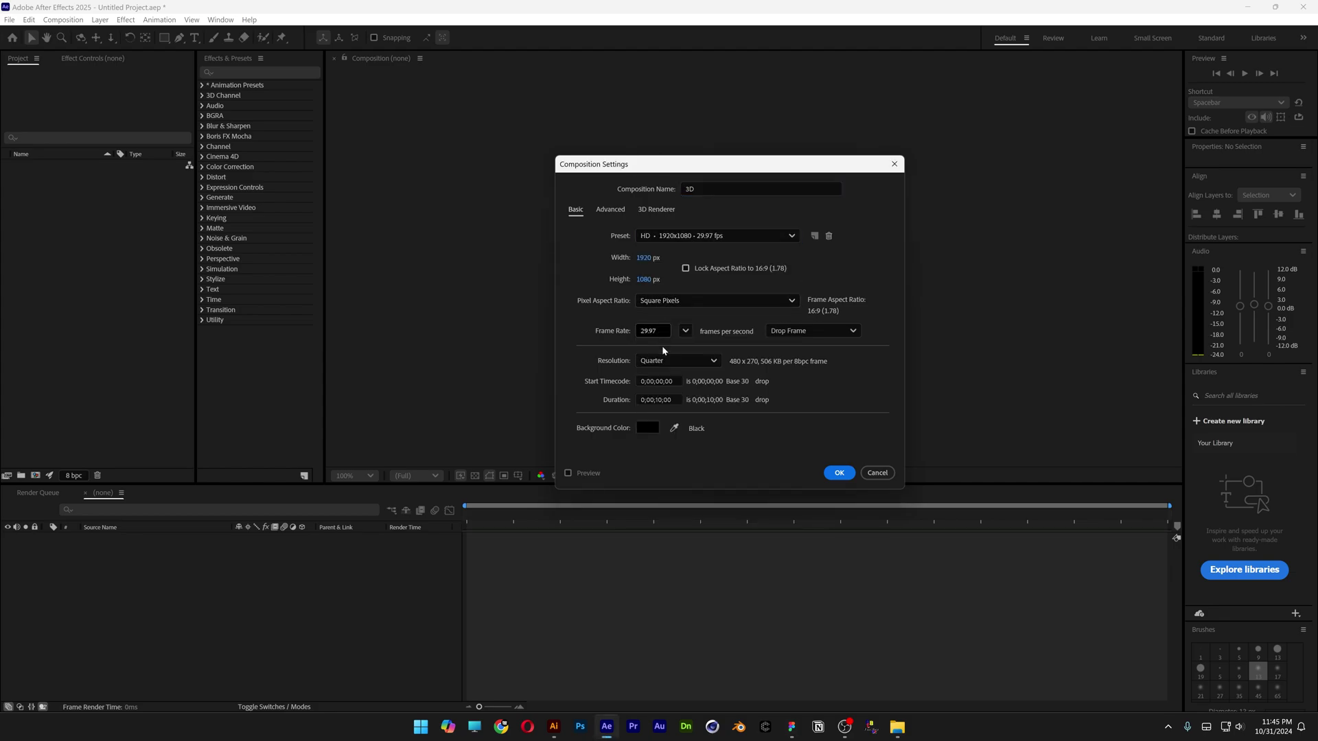
left_click(656, 399)
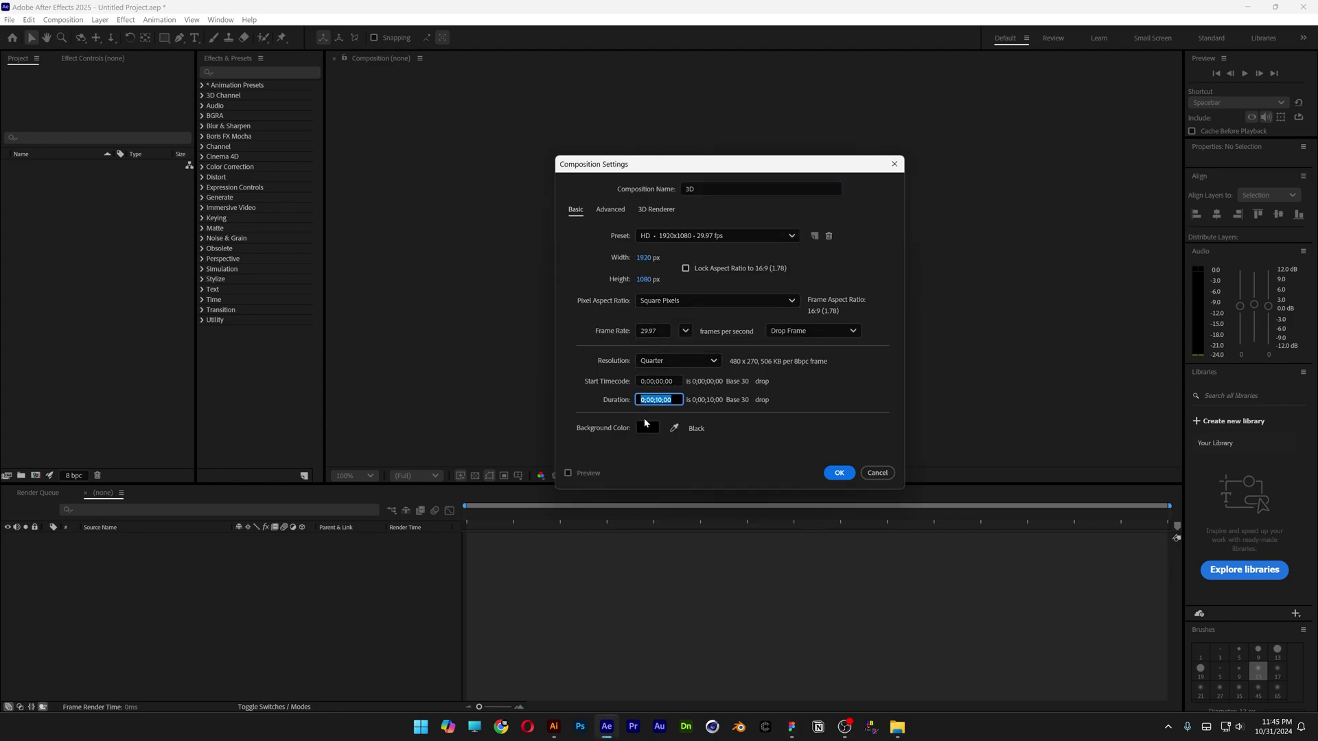
left_click(839, 473)
- Bring Asset 1.gltf into the comp under Advanced 3D and scale it to 1267%
left_click_drag(892, 199, 280, 629)
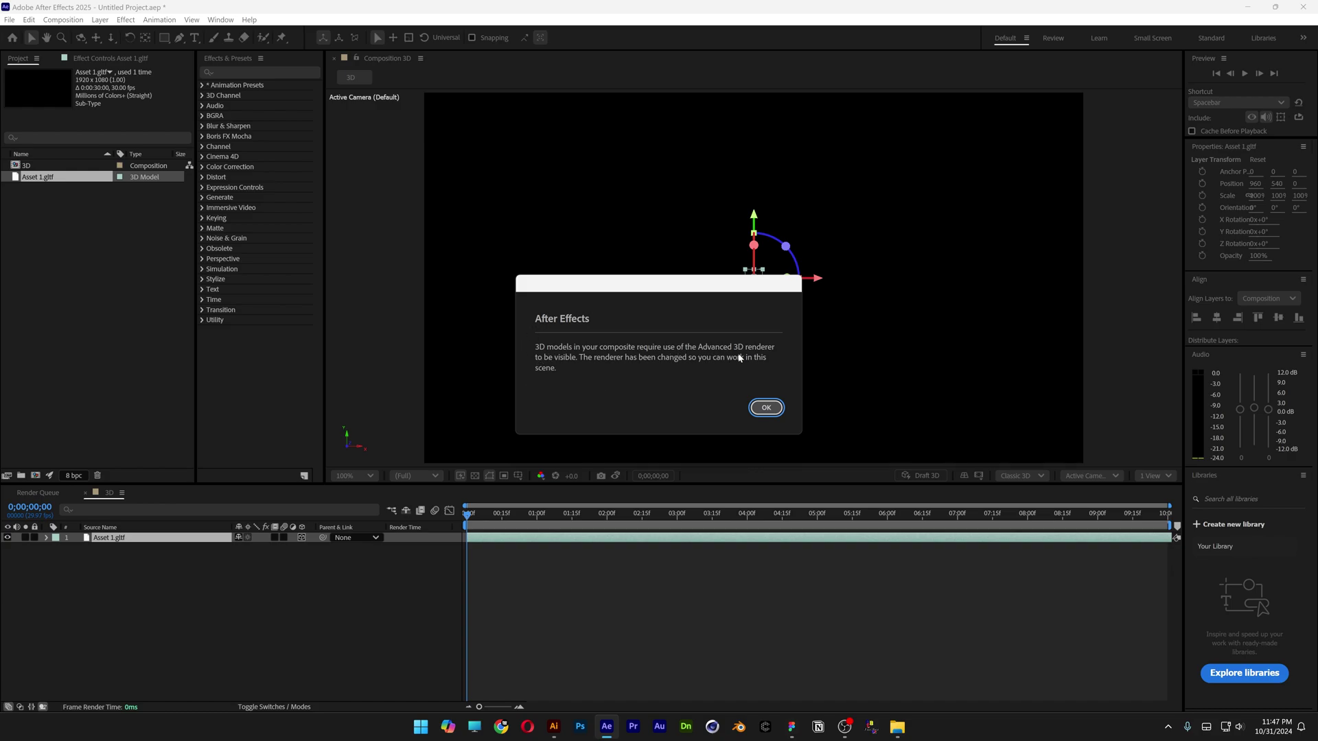
left_click(764, 407)
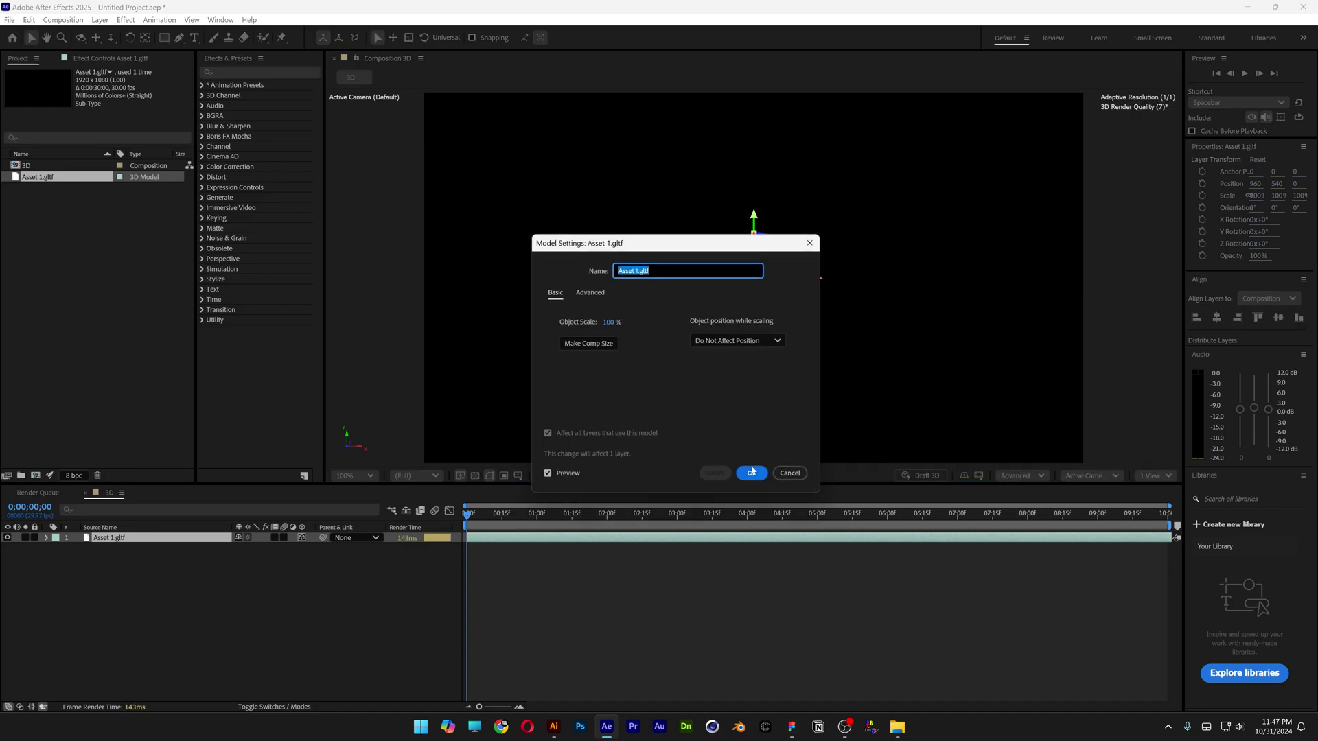
left_click(752, 474)
left_click(1022, 475)
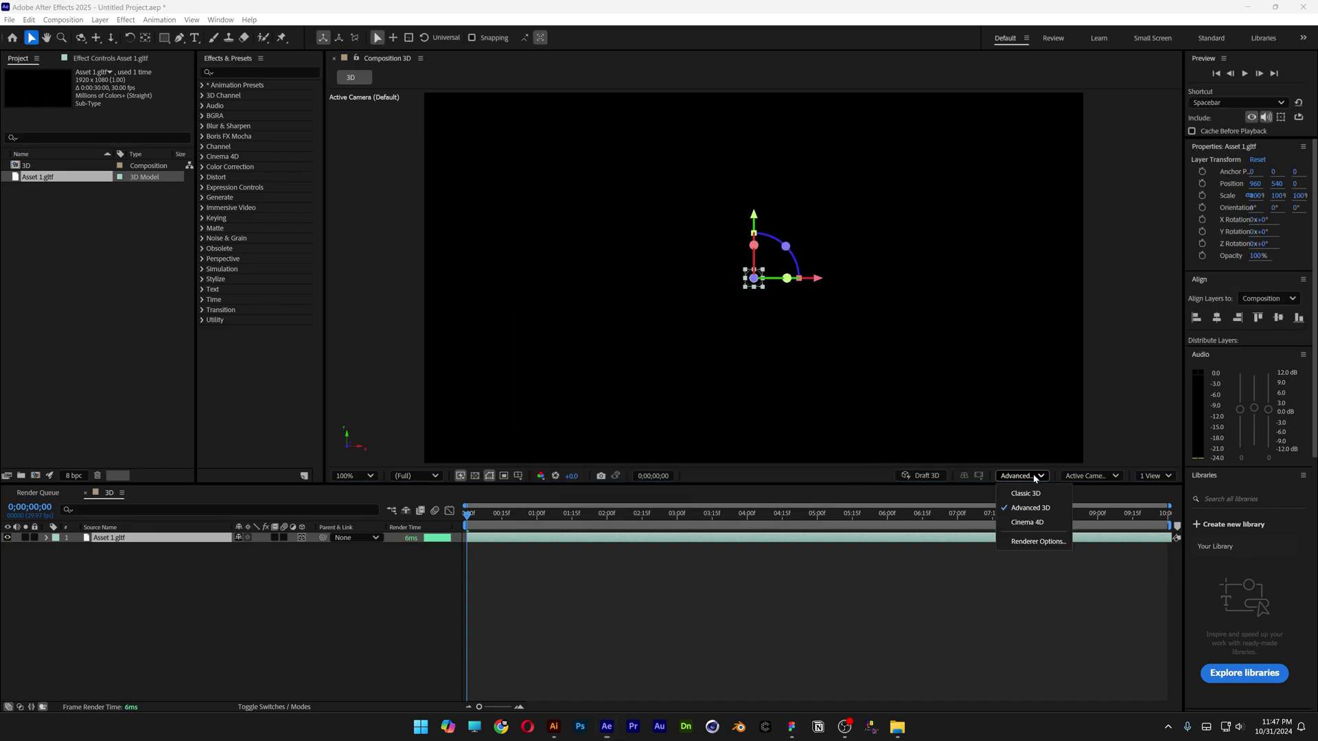
left_click(1059, 511)
key("s")
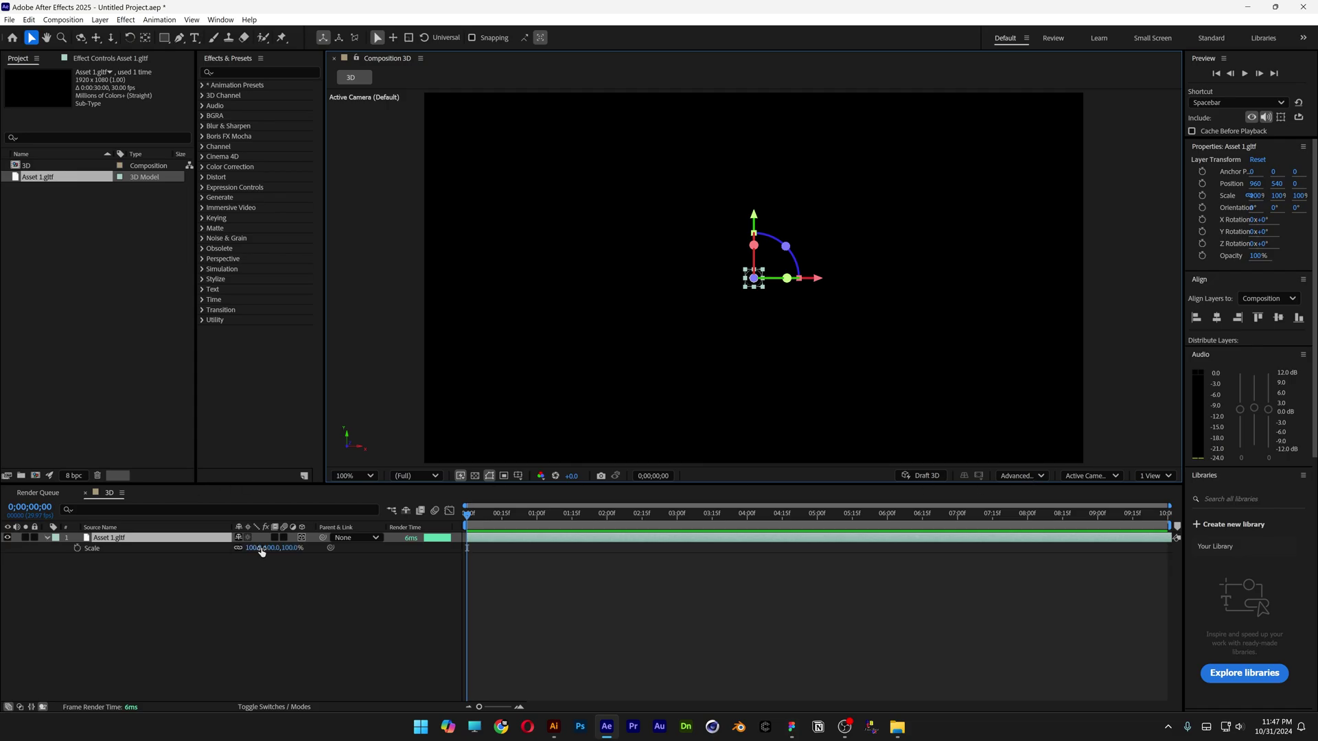
left_click_drag(261, 552, 954, 551)
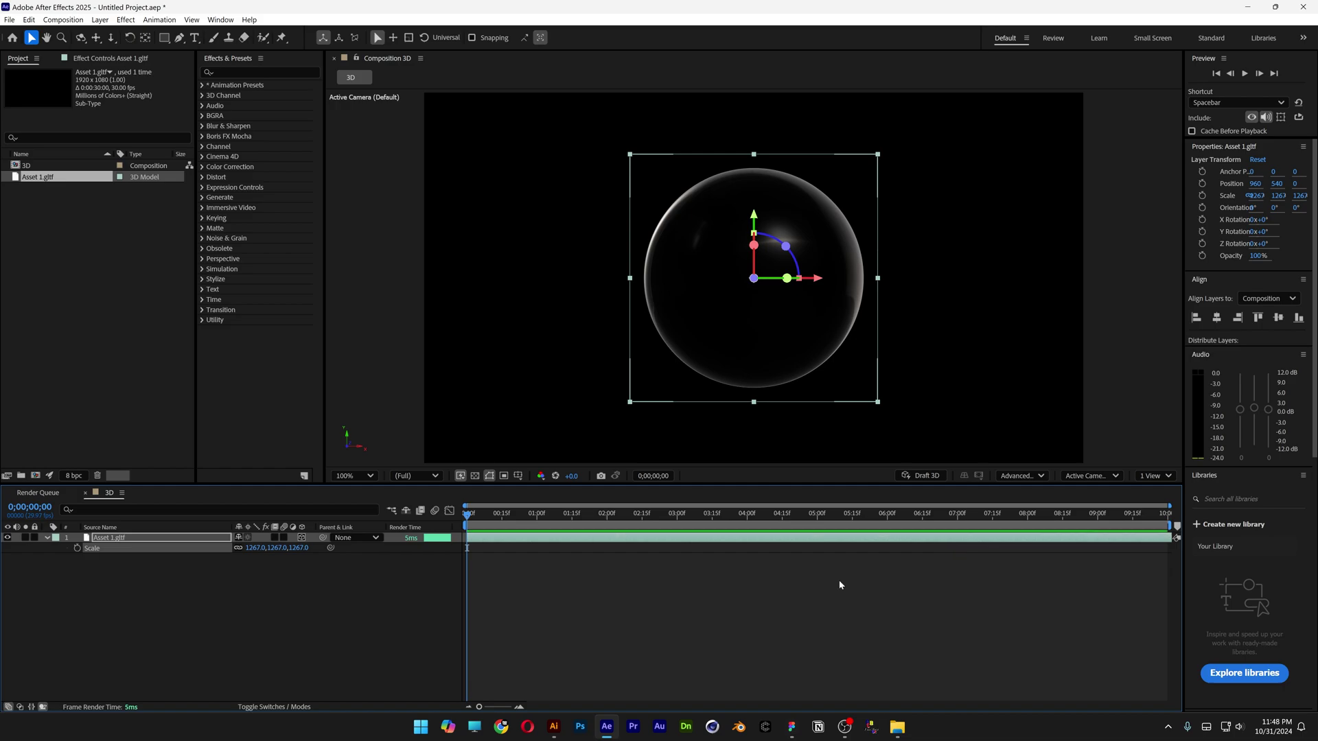
- Add an Environment light layer to the composition
right_click(163, 605)
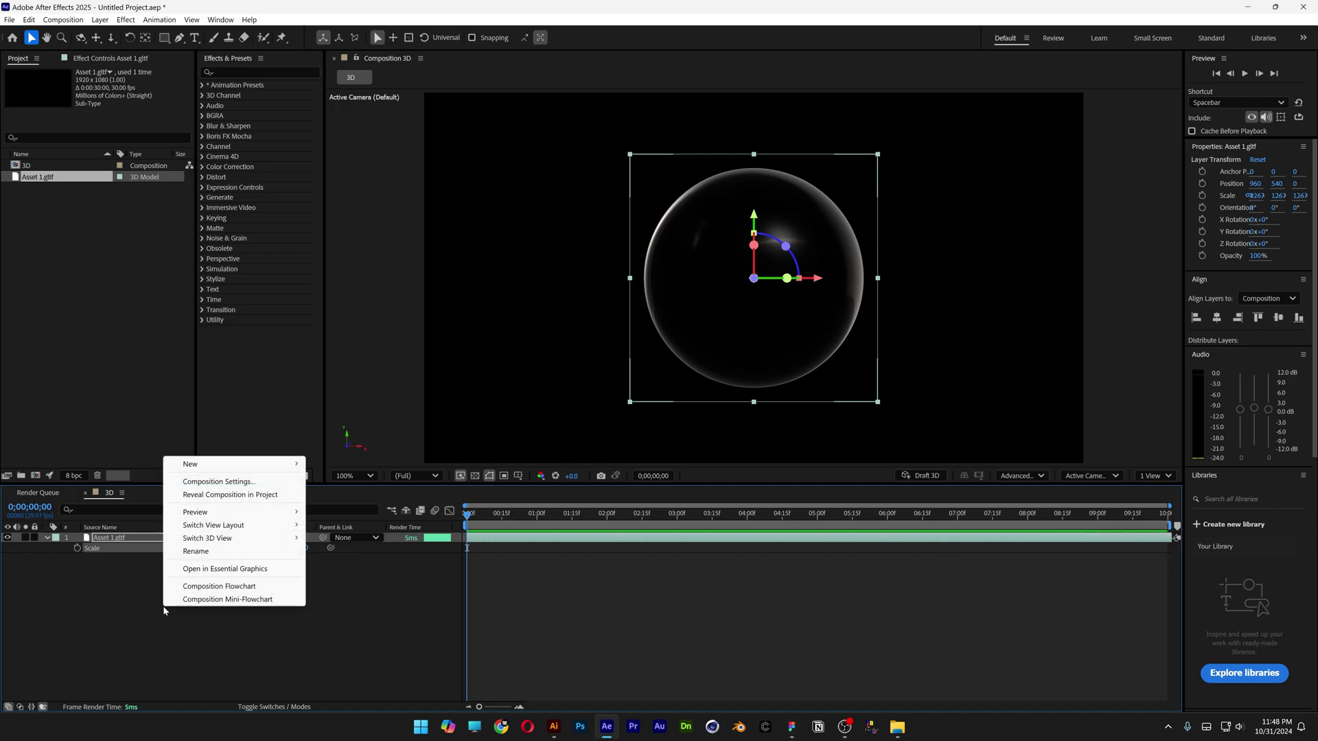
mouse_move(261, 465)
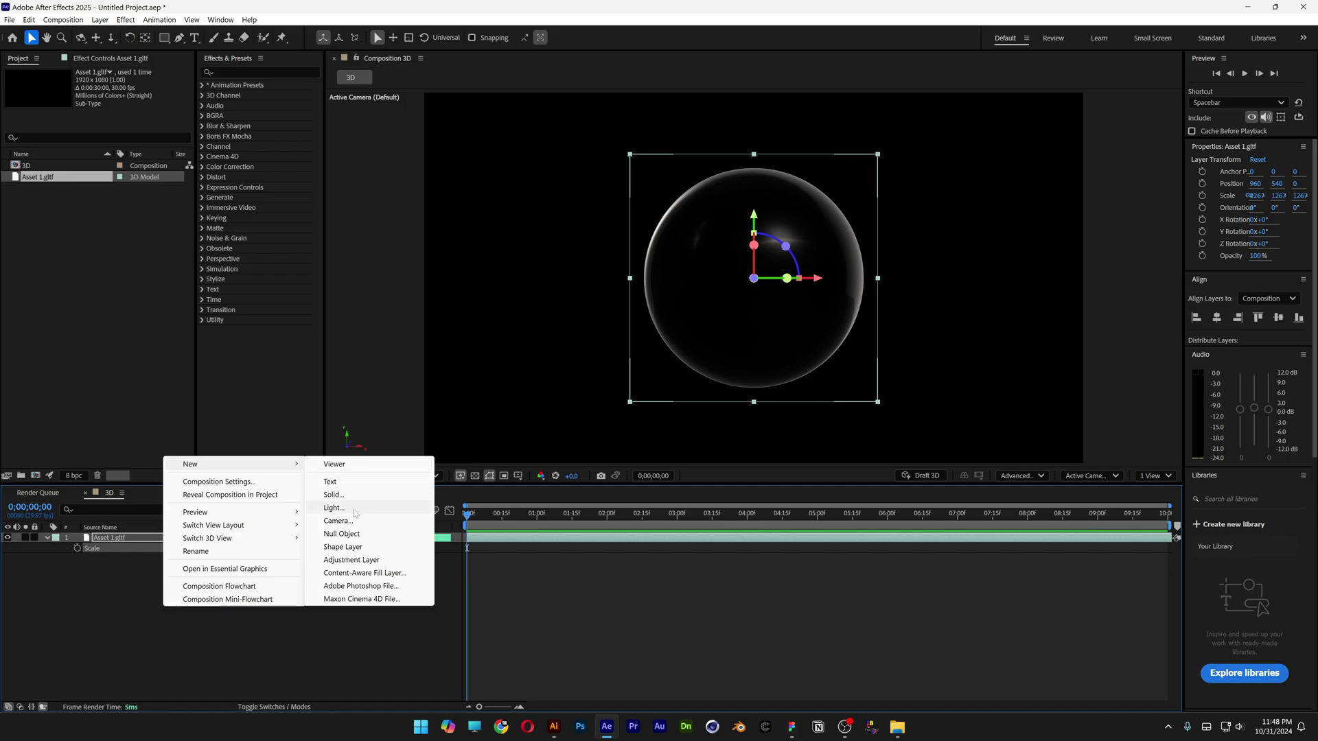
left_click(354, 509)
left_click(353, 309)
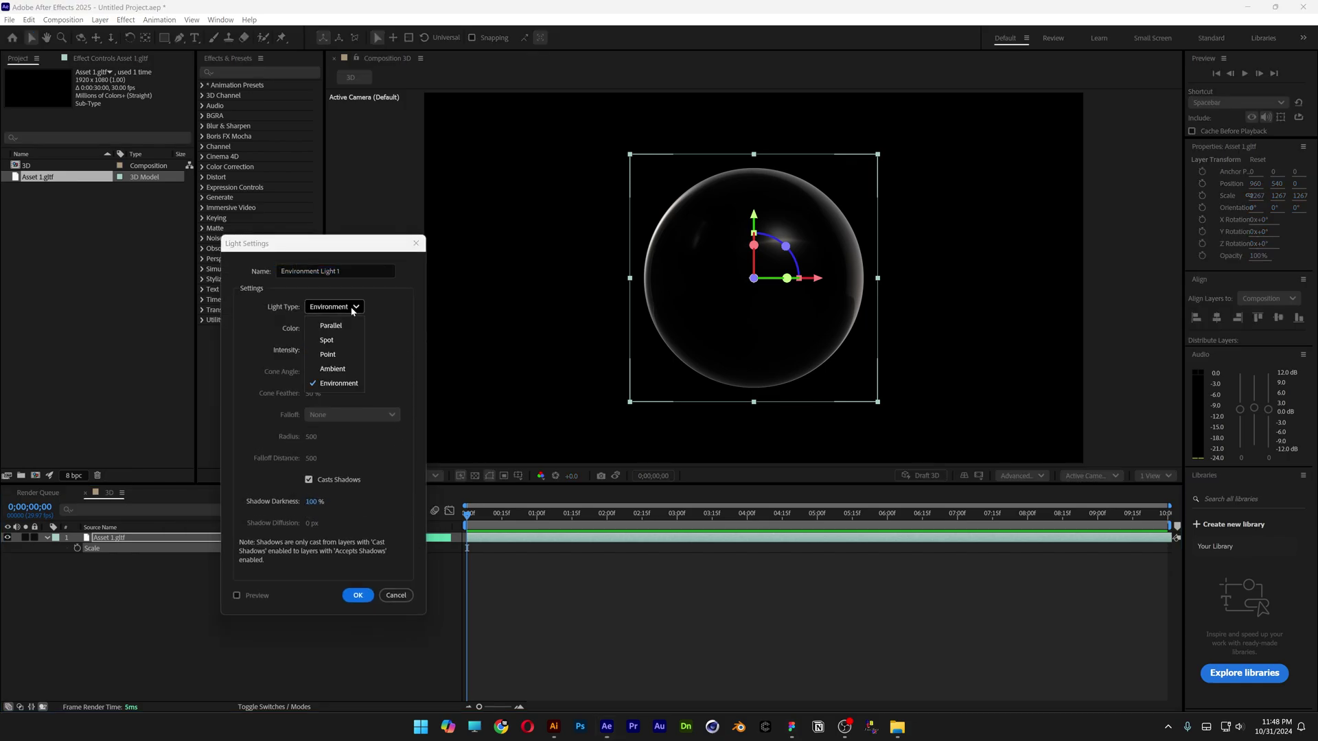
left_click(338, 383)
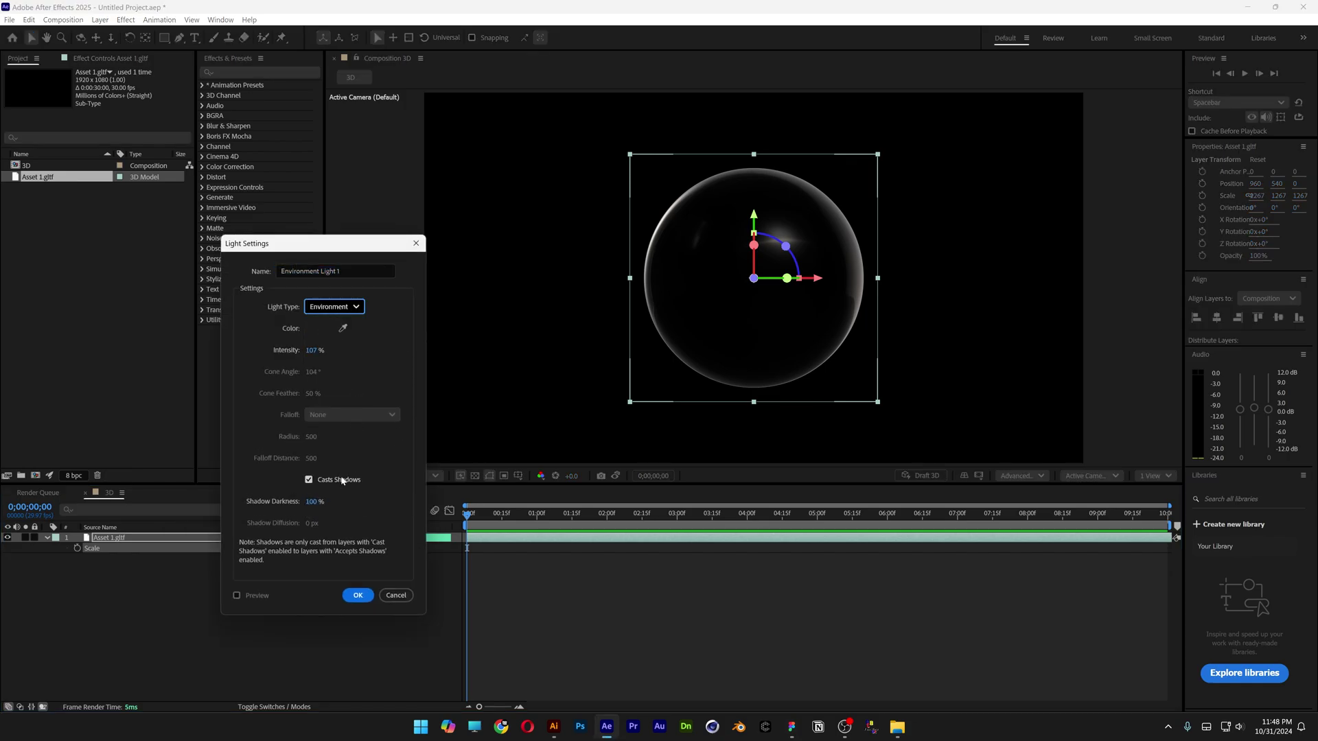
left_click(358, 596)
- Inspect the sphere model's transform properties and shadow compositing options
left_click(48, 609)
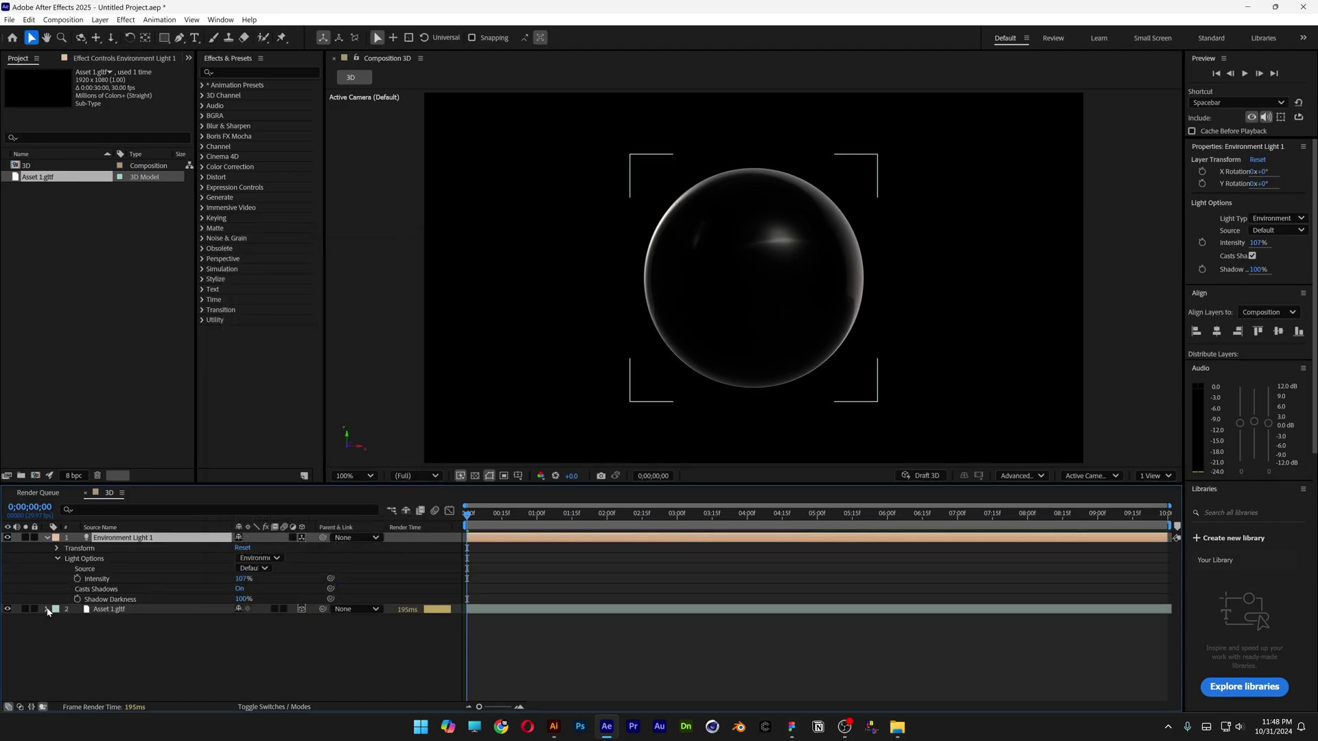
left_click(48, 609)
scroll(122, 641, "down", 1)
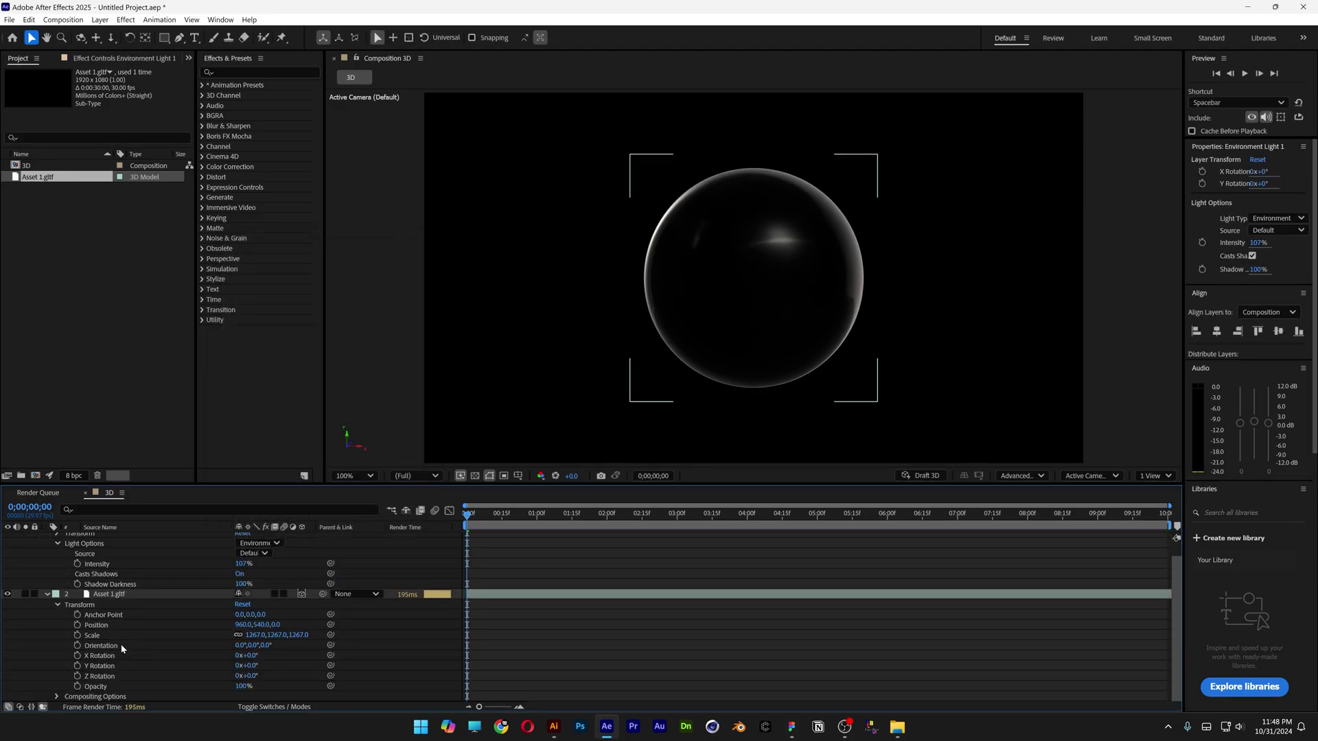
left_click(100, 697)
left_click(57, 696)
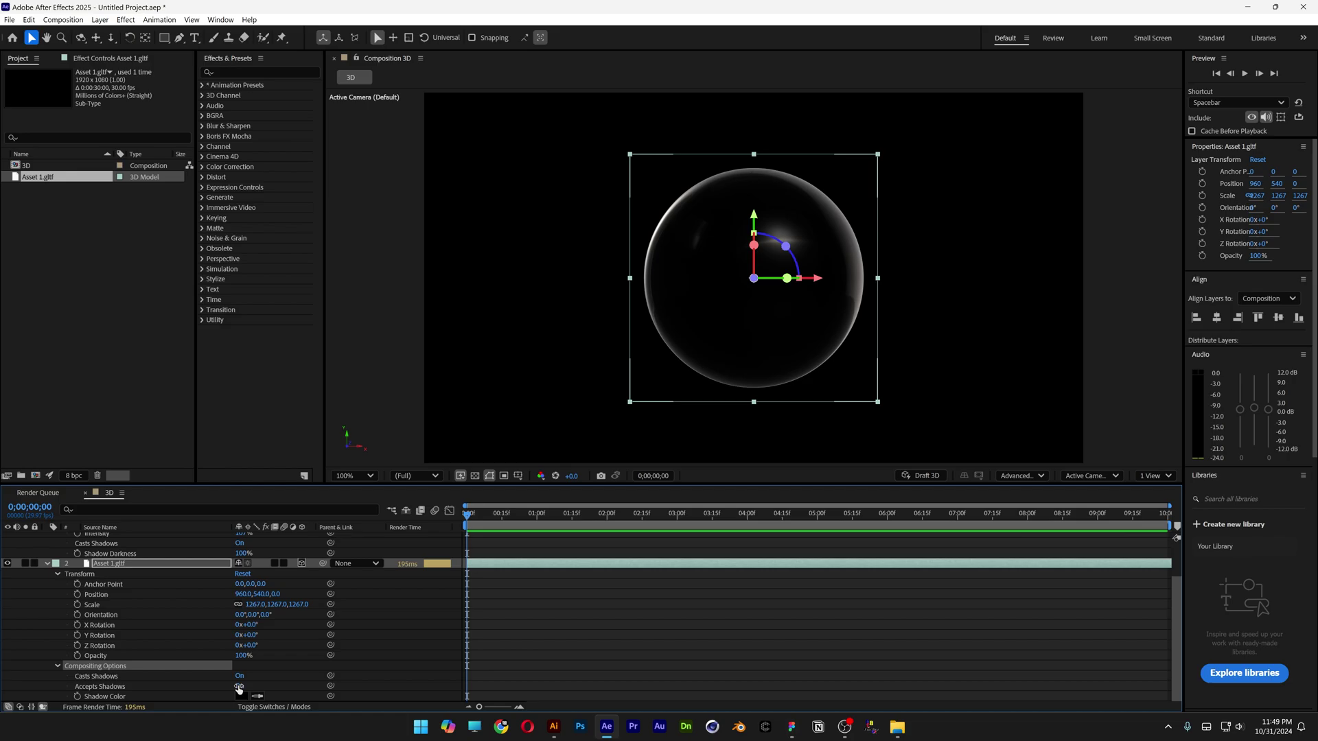
key("u")
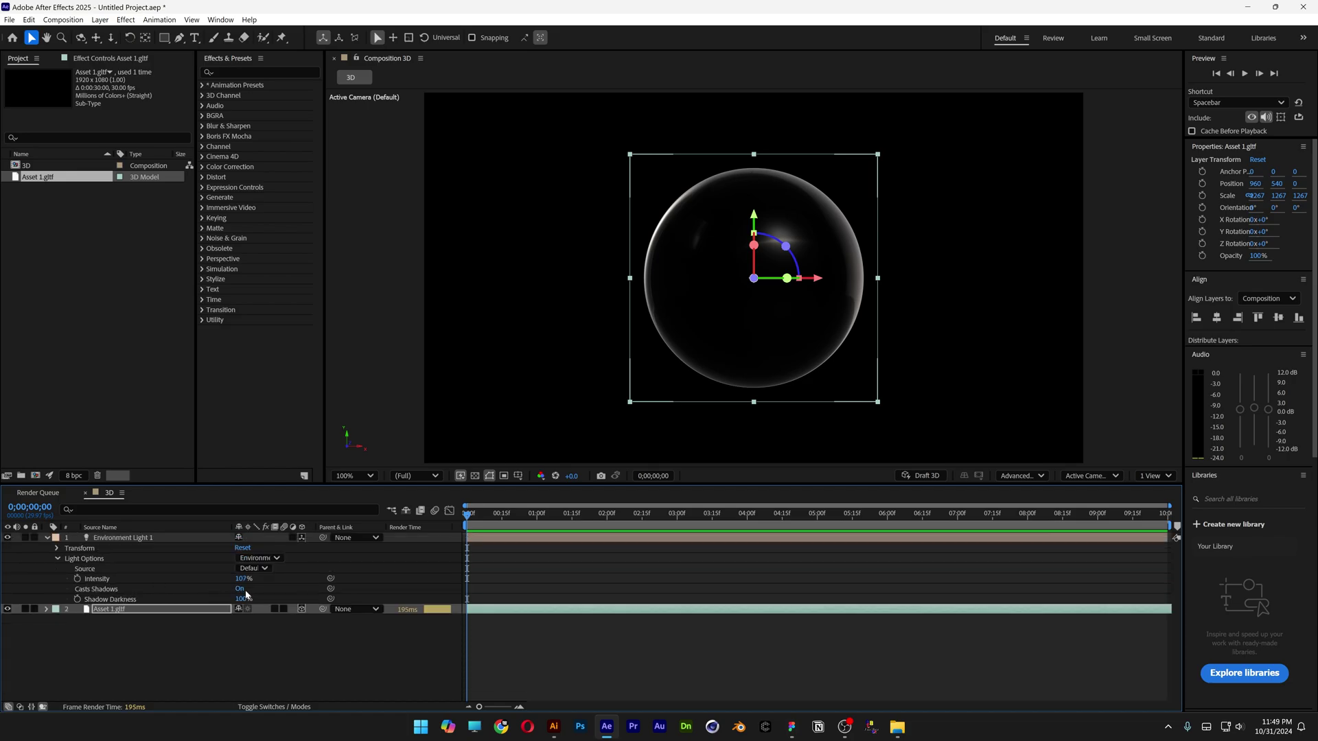
- Brighten the environment light to about 249% and rotate it to reshape the sphere's highlights
left_click(260, 579)
left_click_drag(260, 579, 175, 568)
left_click(57, 548)
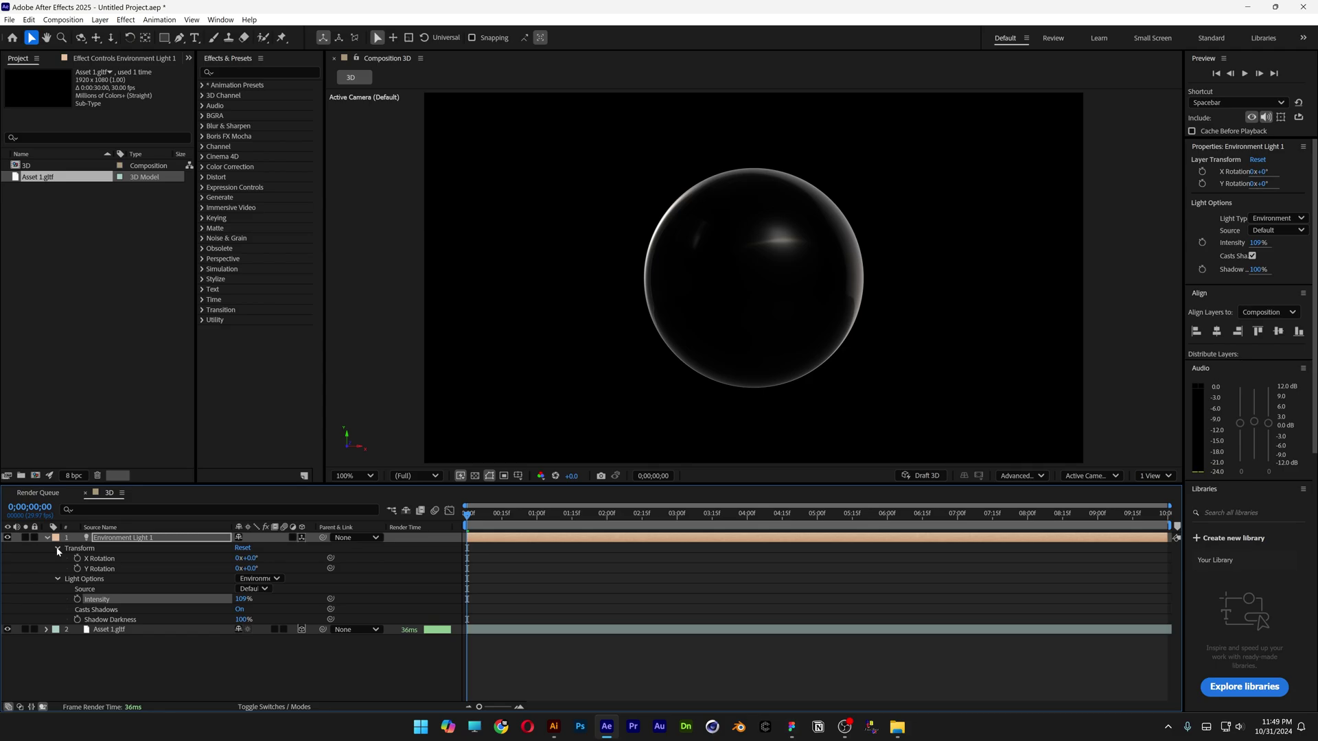
left_click_drag(245, 558, 317, 557)
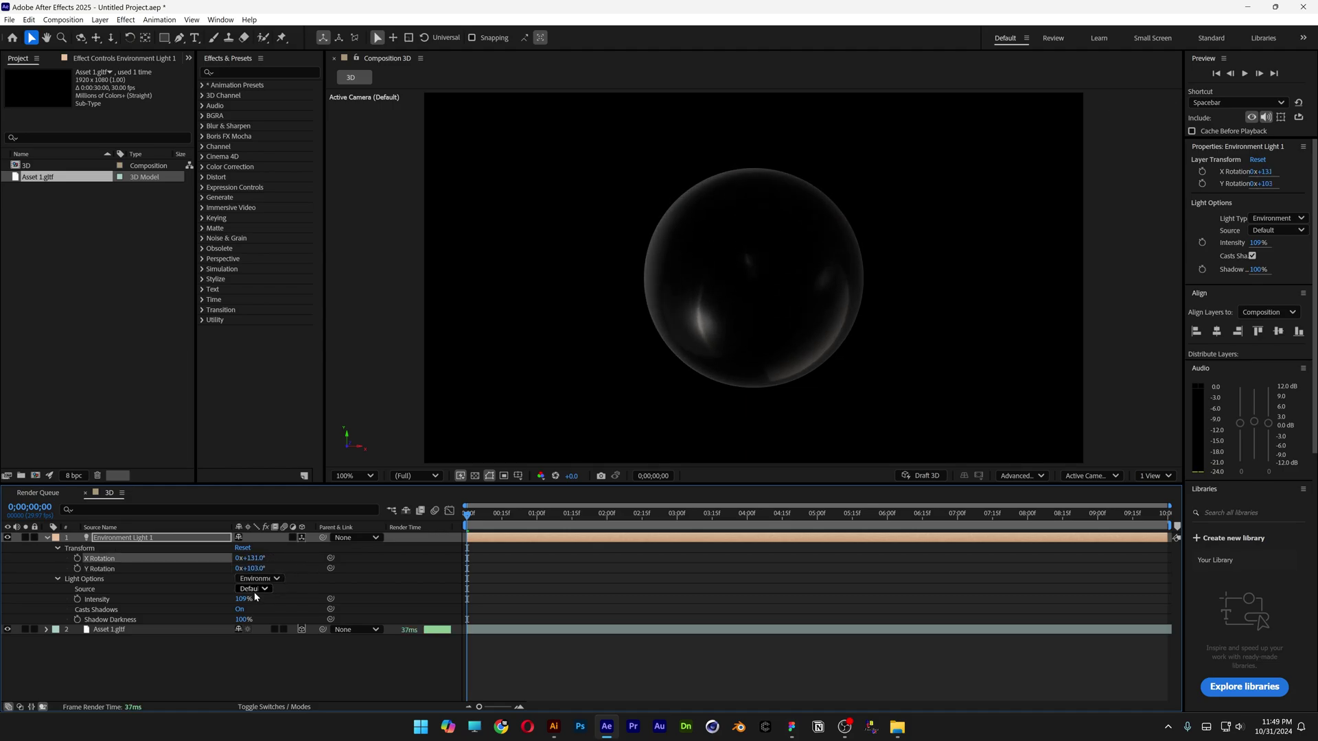
left_click_drag(244, 599, 324, 585)
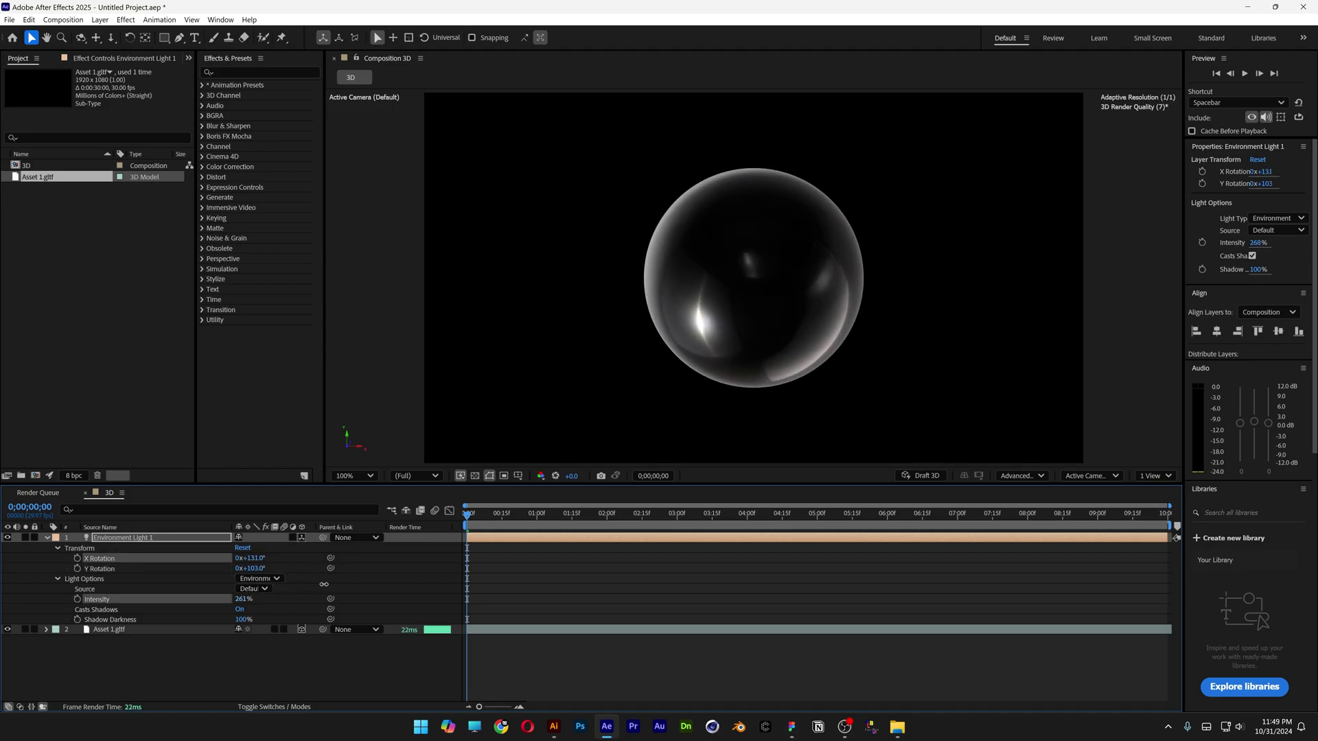
left_click_drag(250, 558, 298, 552)
- Reset the light's X and Y Rotation to 0 and keyframe both at 0 s
left_click(254, 558)
type("0")
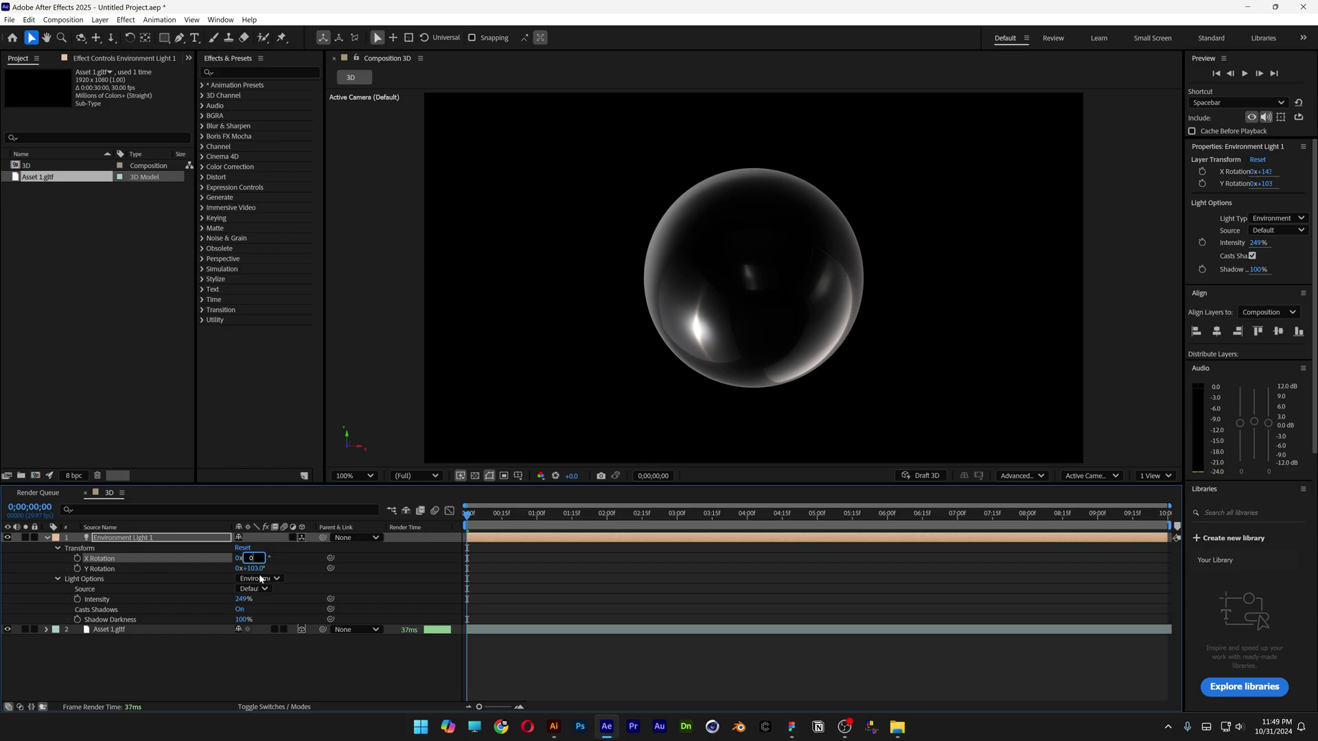
left_click(257, 568)
type("0")
left_click(277, 572)
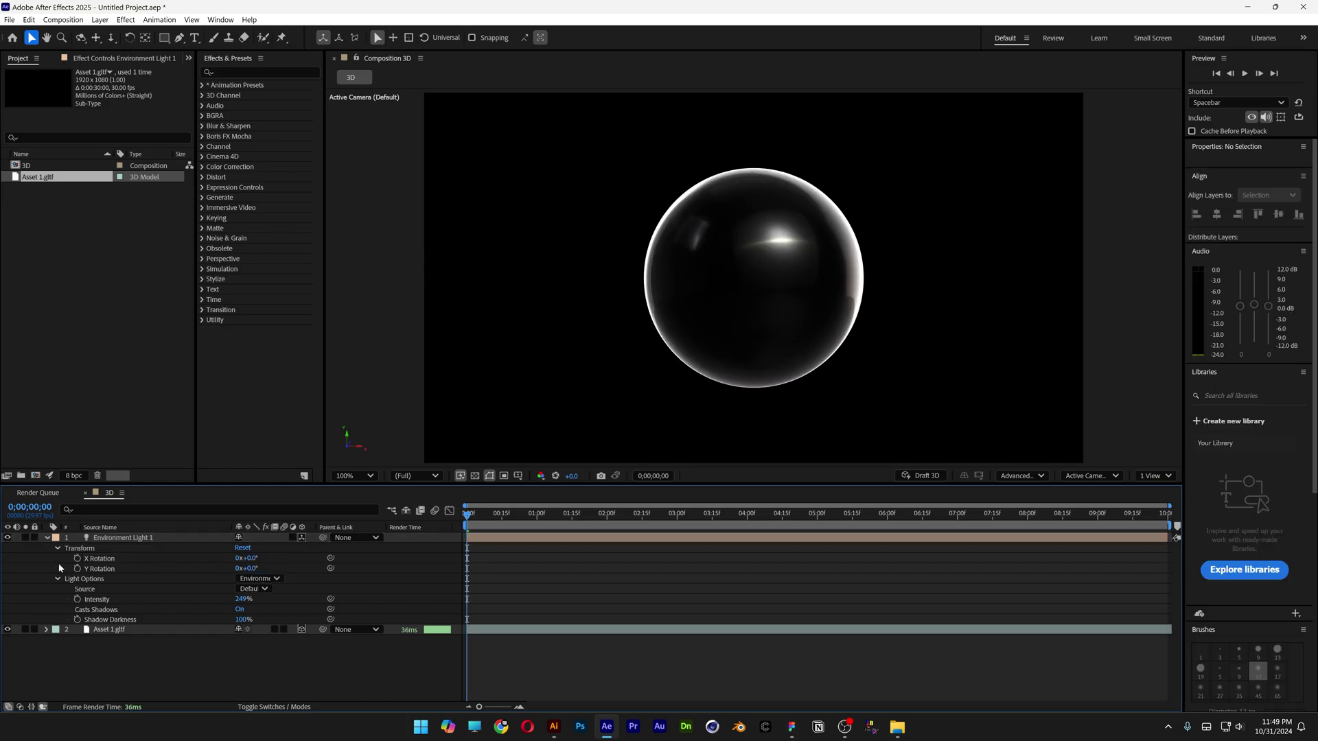
left_click(77, 558)
left_click(77, 568)
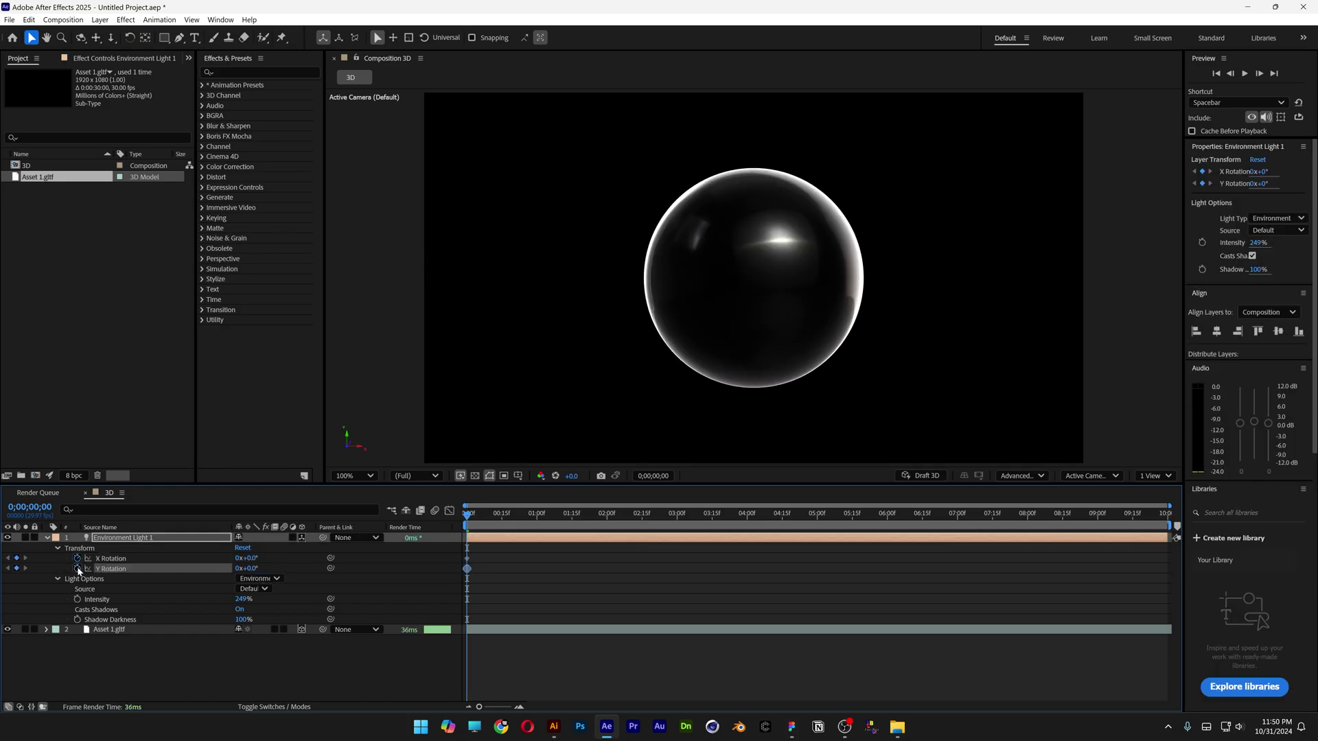
- At 3 s set X and Y Rotation to one full turn, ending the work area there
left_click(676, 520)
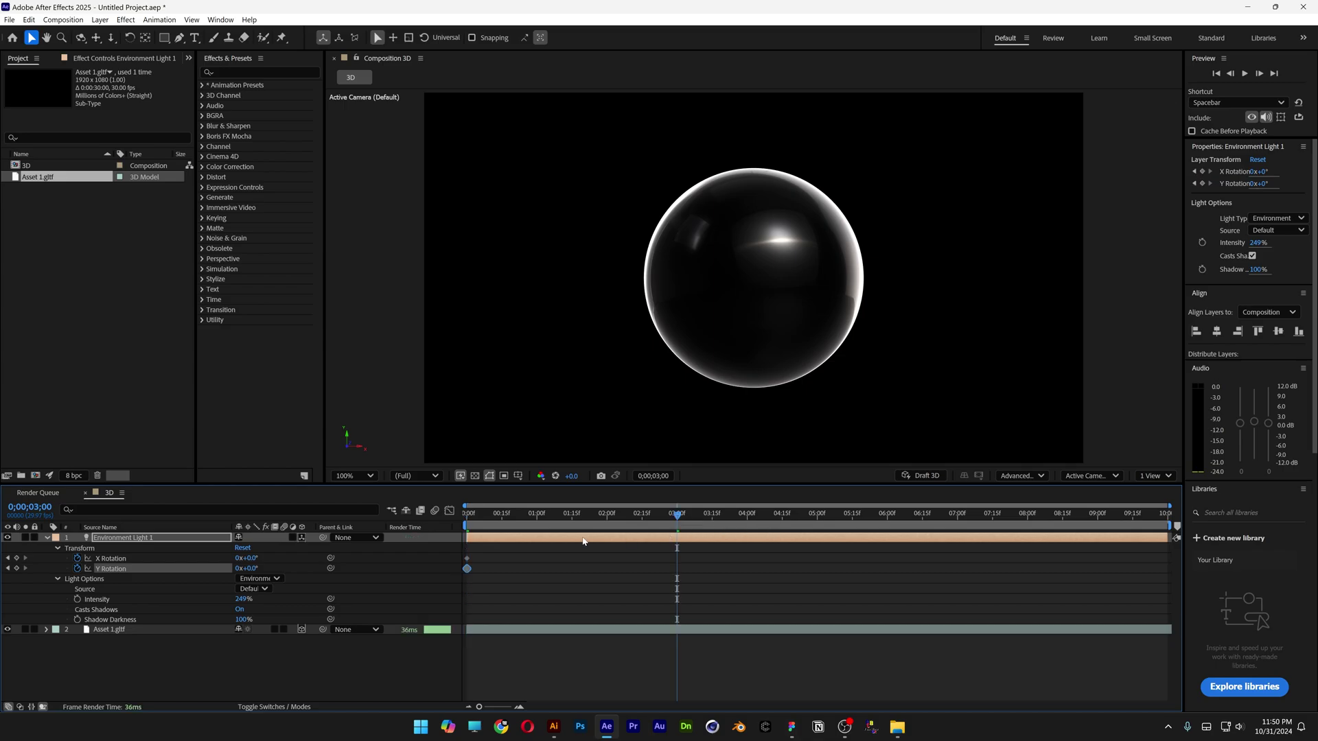
left_click(238, 558)
type("1")
left_click(242, 568)
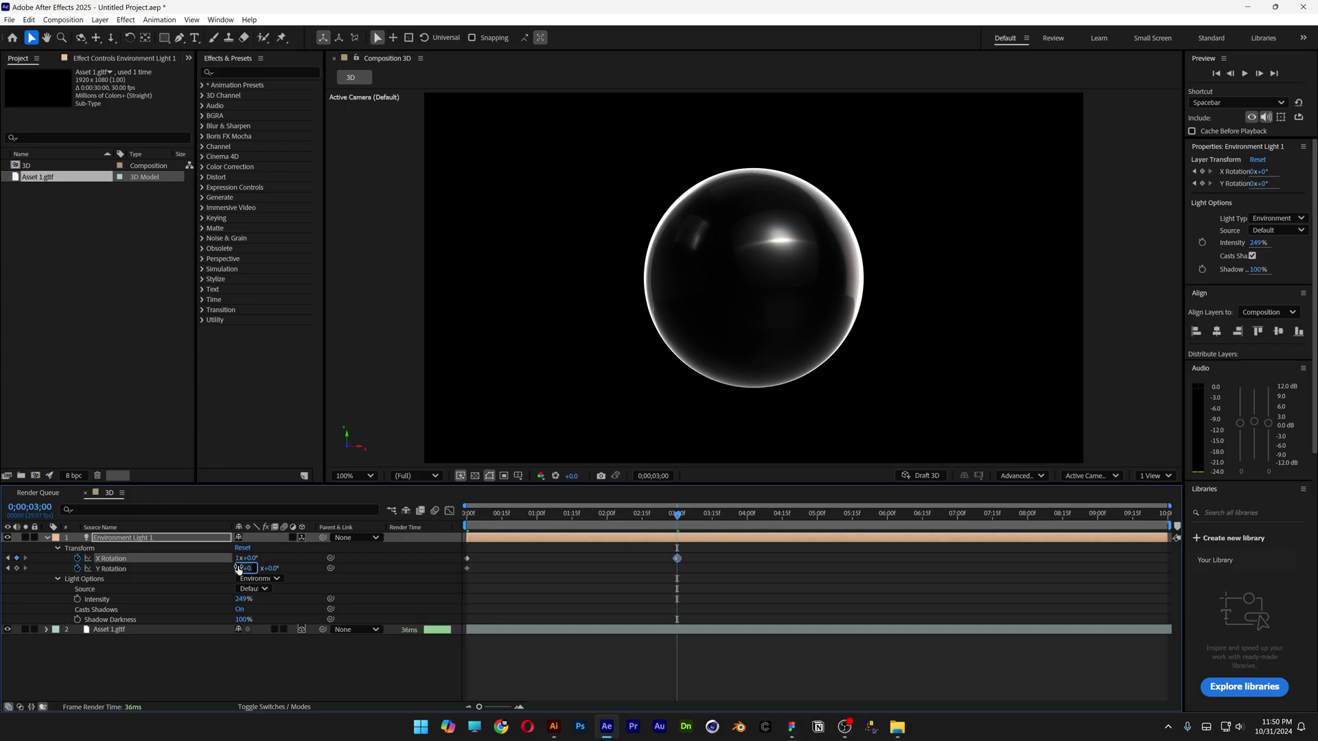
left_click(290, 559)
key("Home")
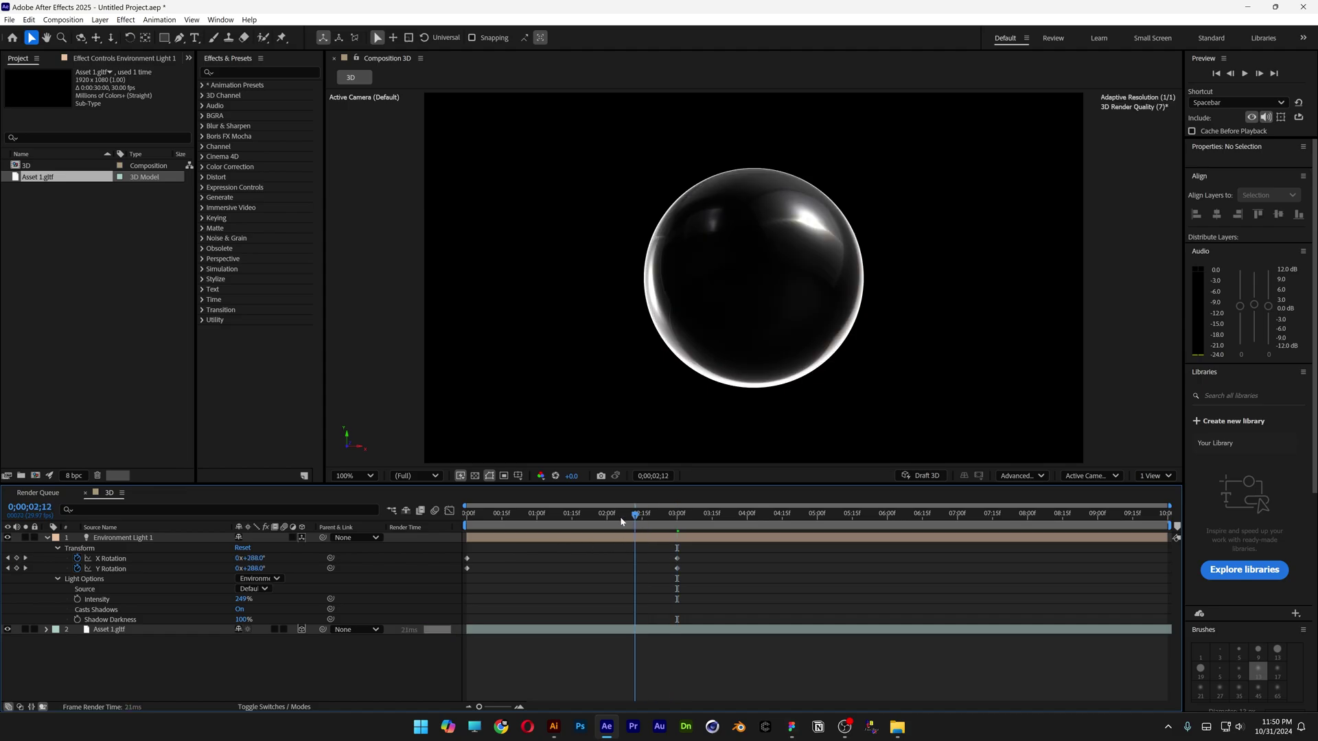
left_click_drag(1167, 525, 448, 545)
- Apply Easy Ease to the rotation keyframes and start a new text layer
right_click(467, 562)
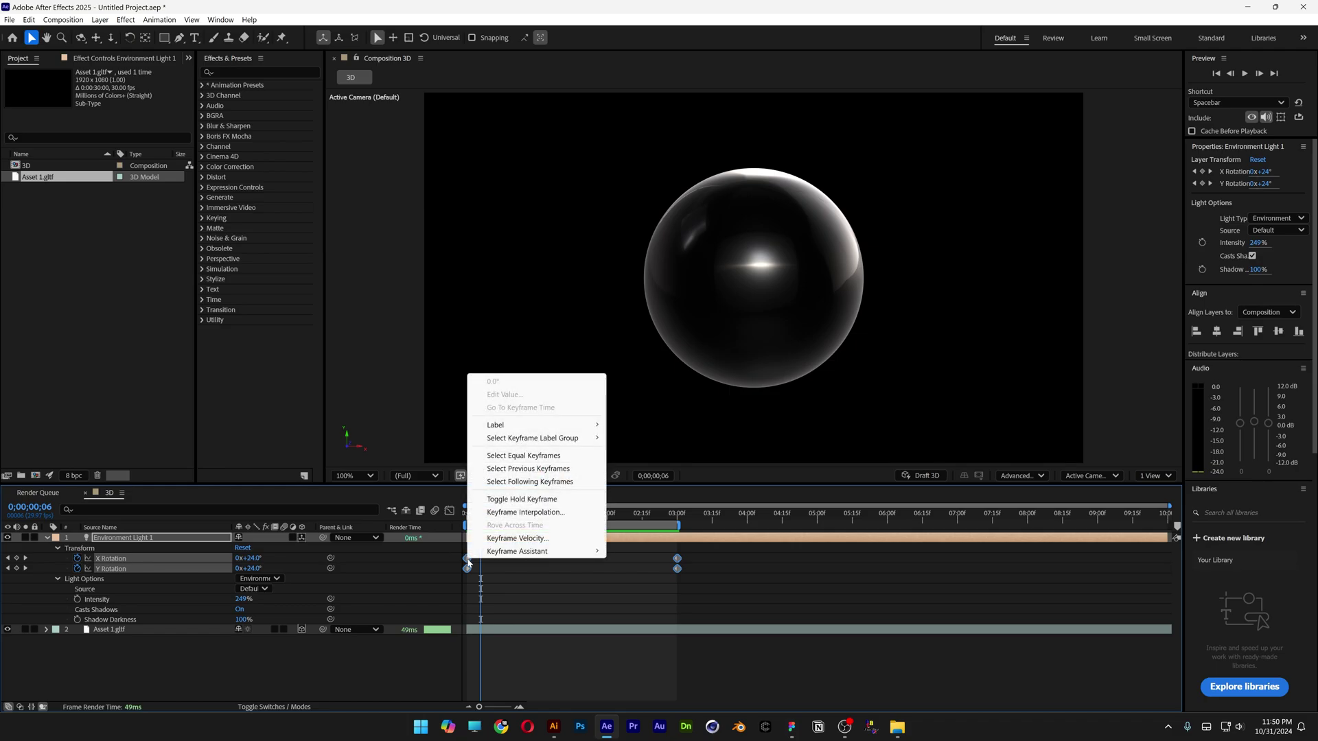
mouse_move(505, 552)
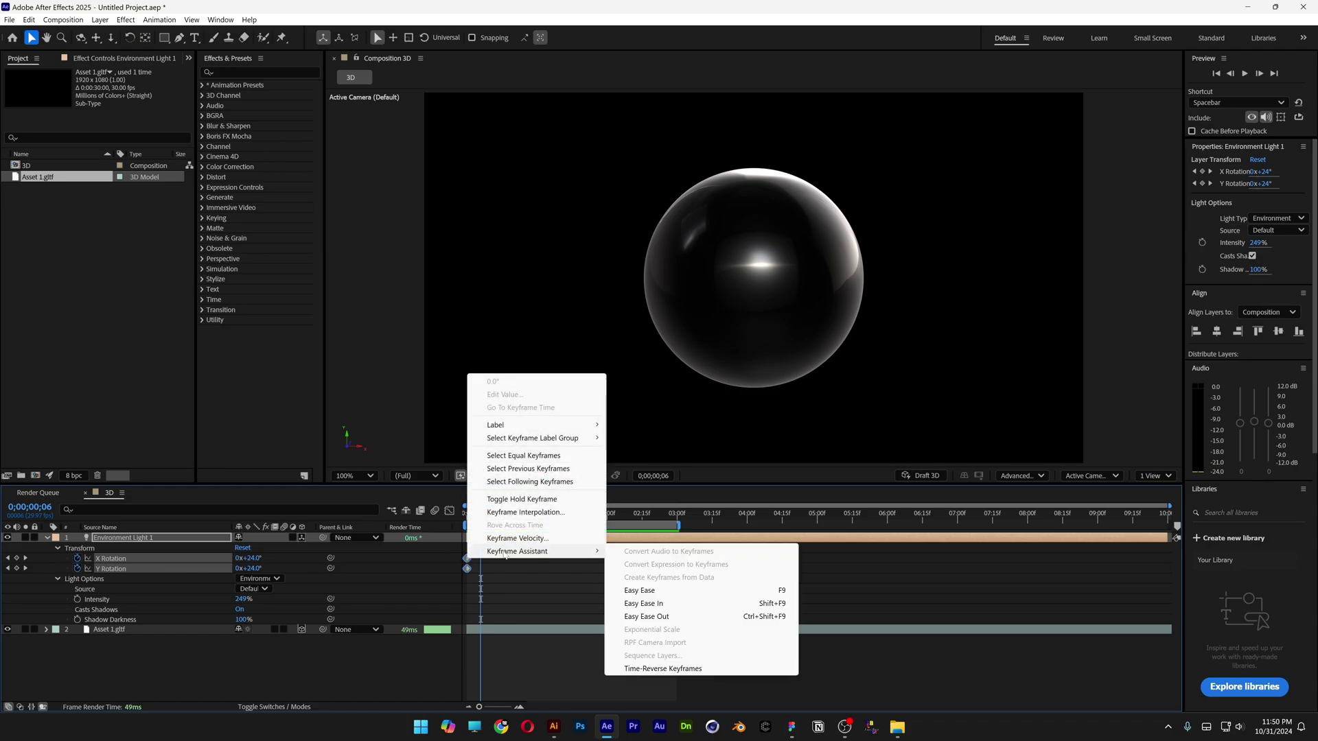
left_click(641, 591)
key("space")
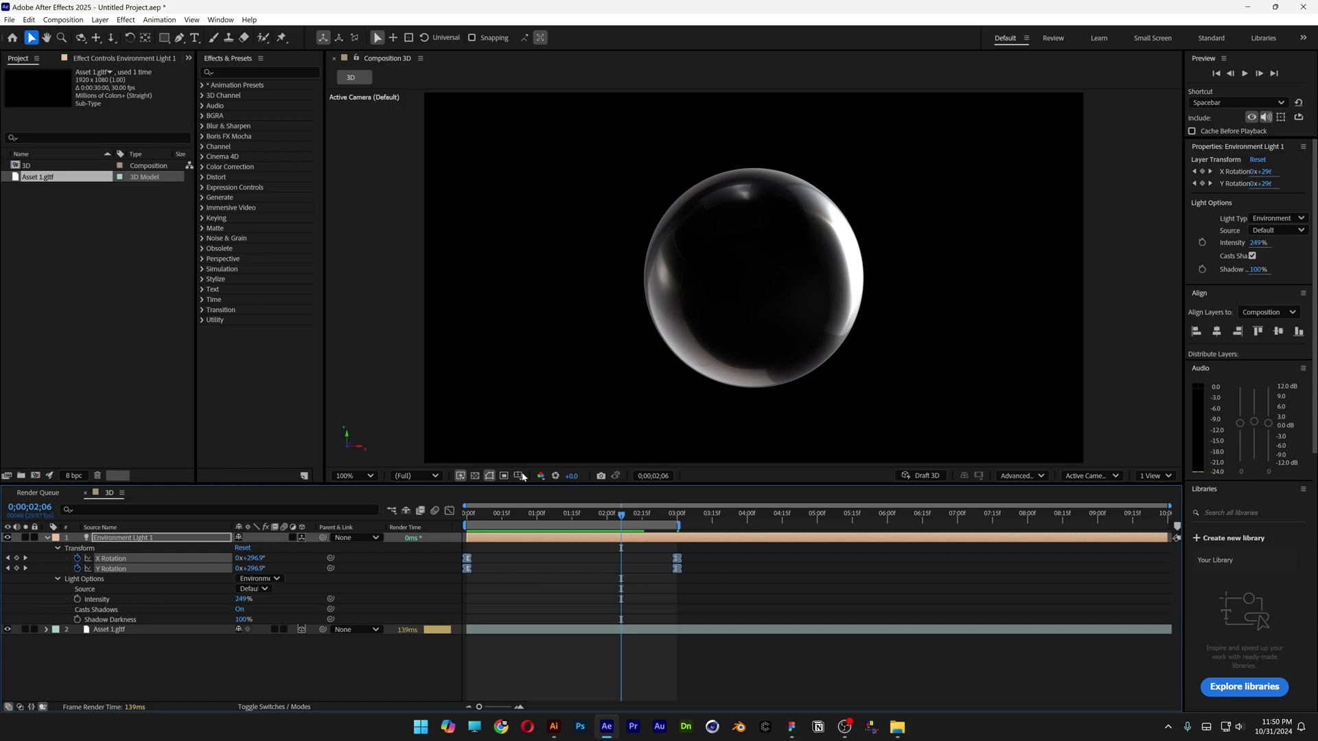
left_click(194, 37)
left_click(554, 252)
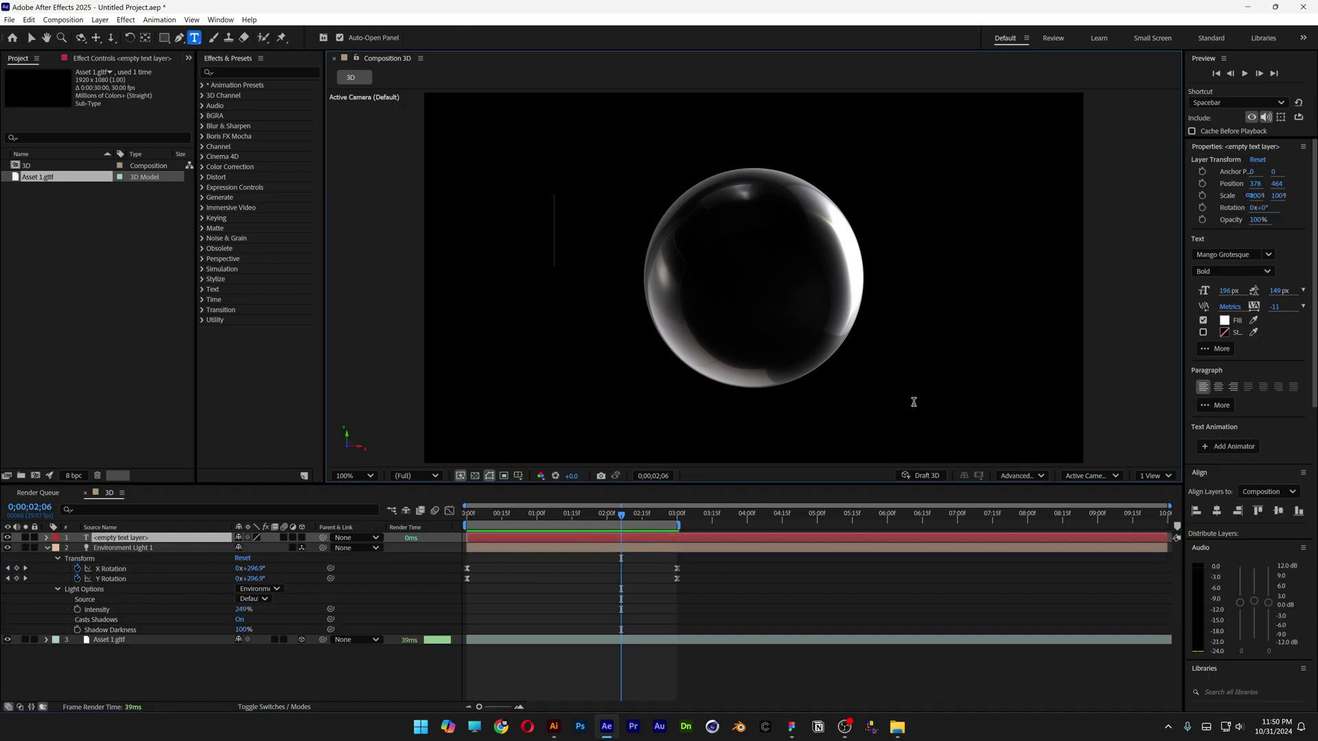
- Type PANTER, scale it to 484%, and move its layer below the sphere
type("PANTER")
key("Escape")
key("v")
key("s")
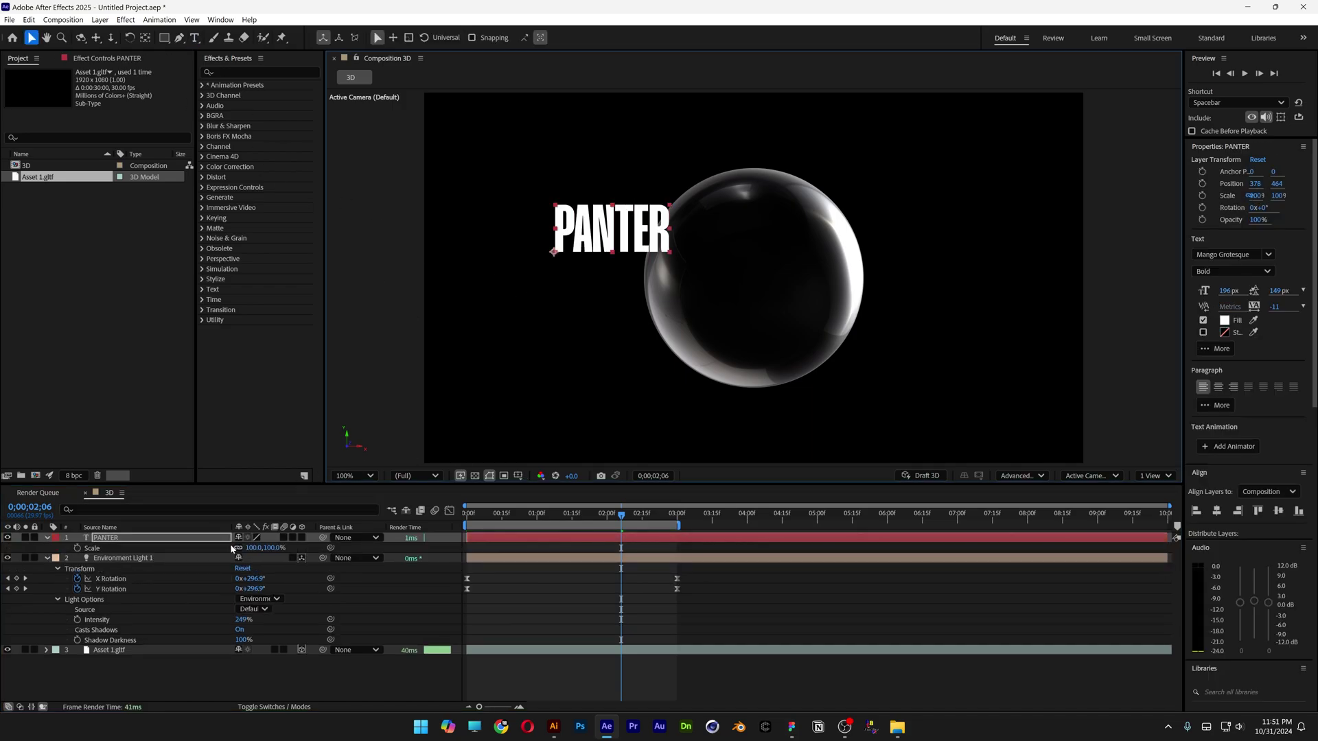
left_click_drag(252, 553, 416, 553)
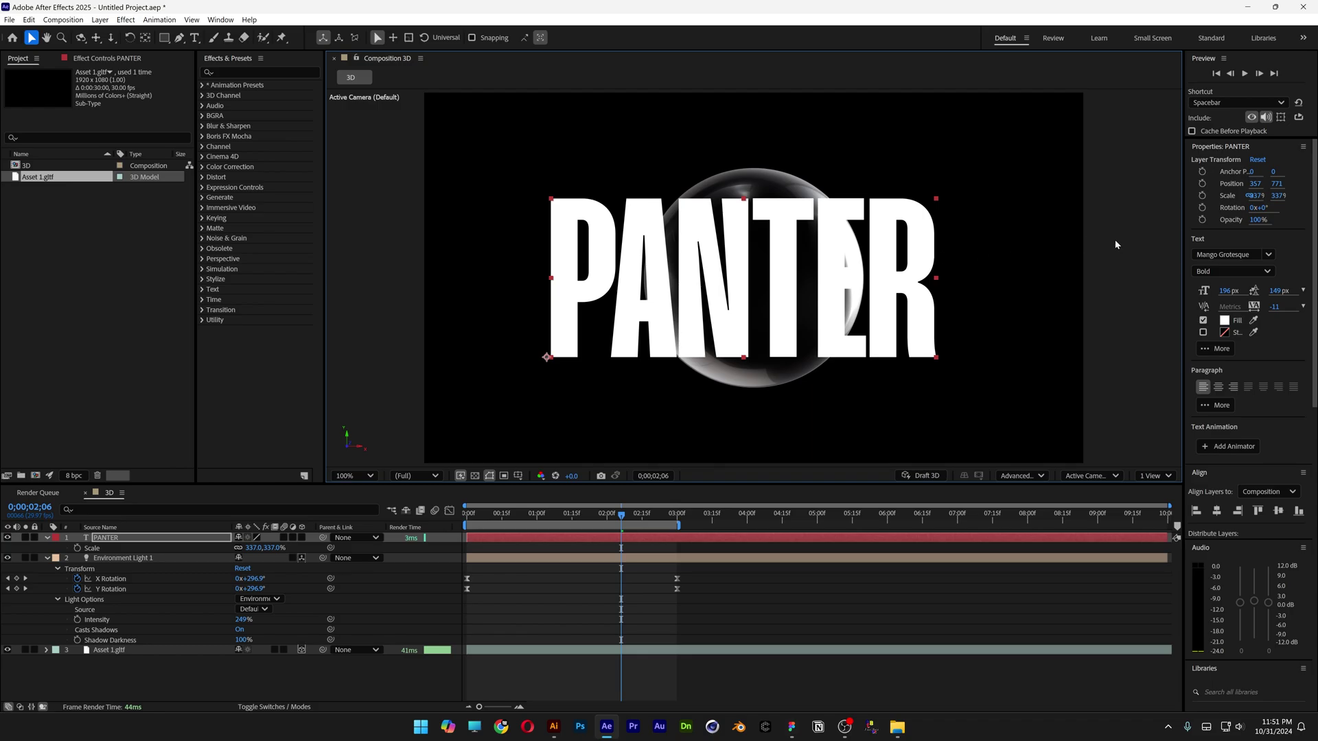
left_click(1234, 255)
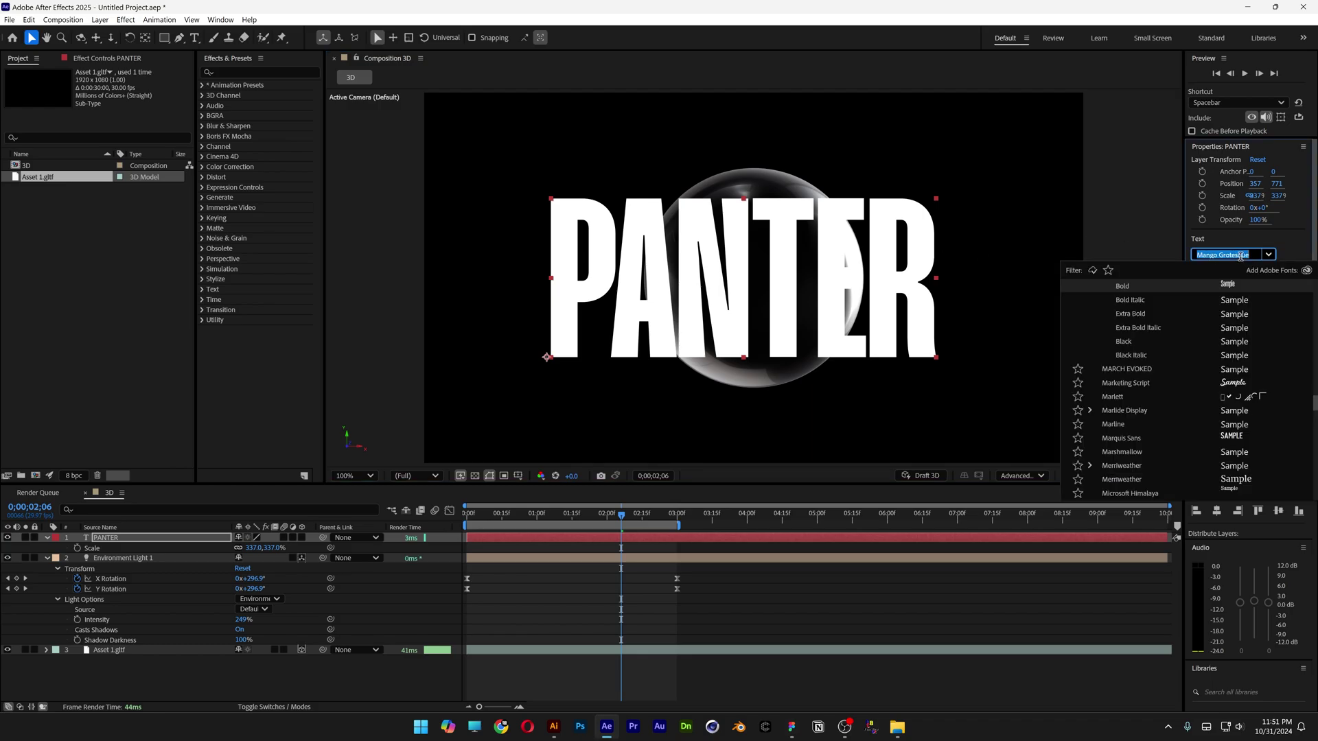
key("Escape")
left_click_drag(107, 538, 138, 662)
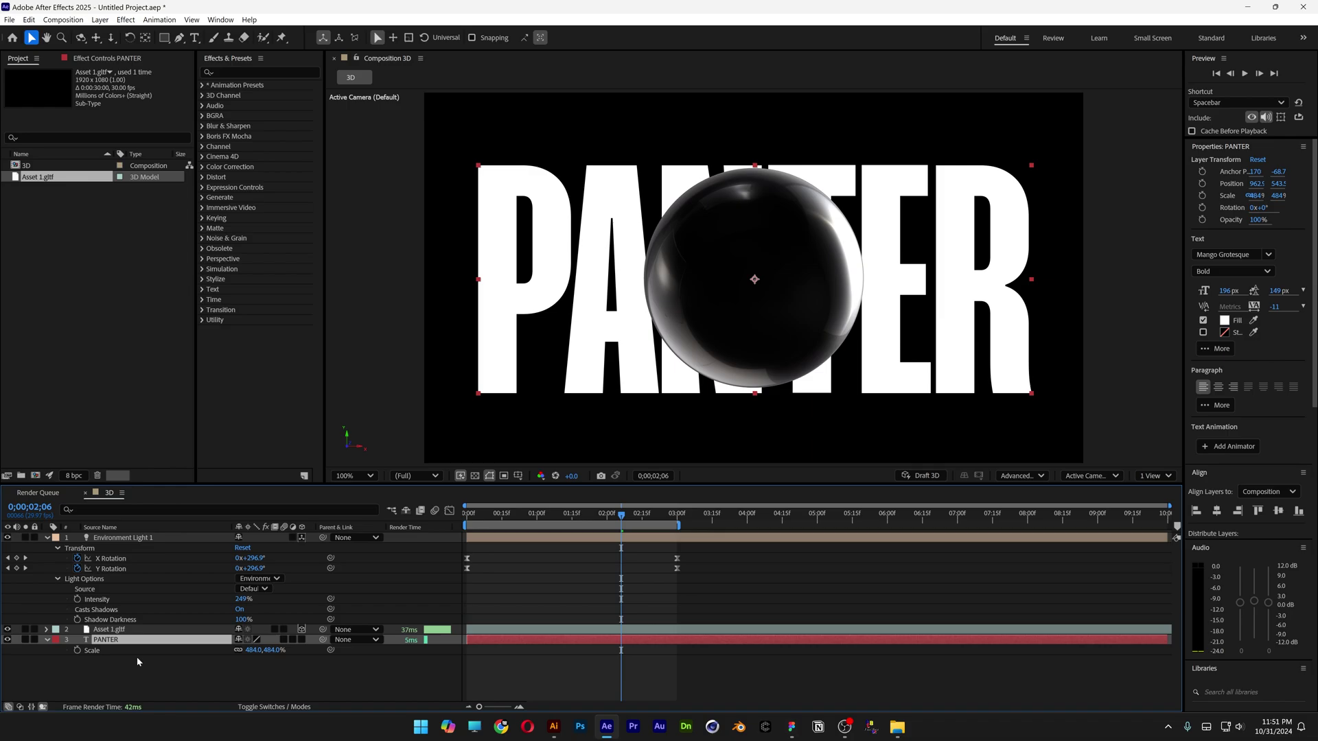
- Rescale the sphere to 1091% and move it over the top of T and E
left_click(157, 629)
key("s")
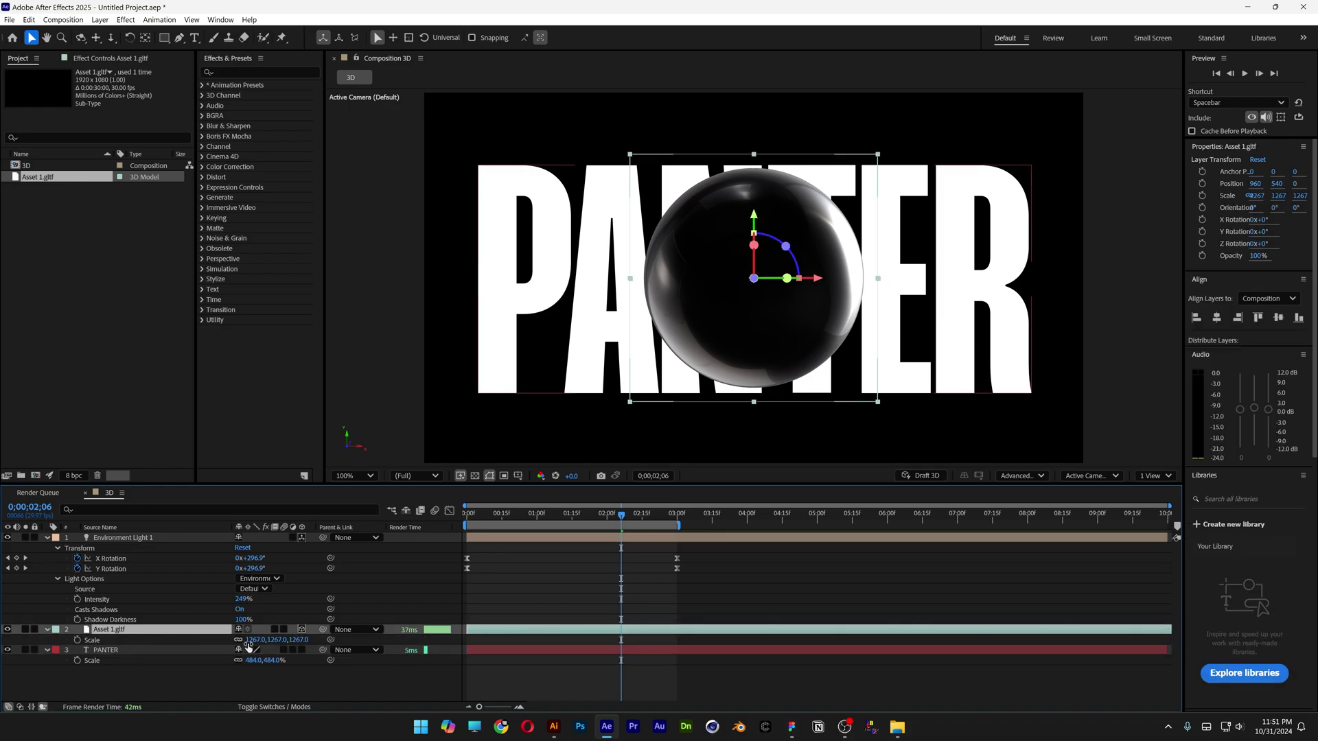
left_click_drag(630, 401, 660, 367)
left_click_drag(773, 266, 919, 204)
left_click_drag(292, 640, 305, 641)
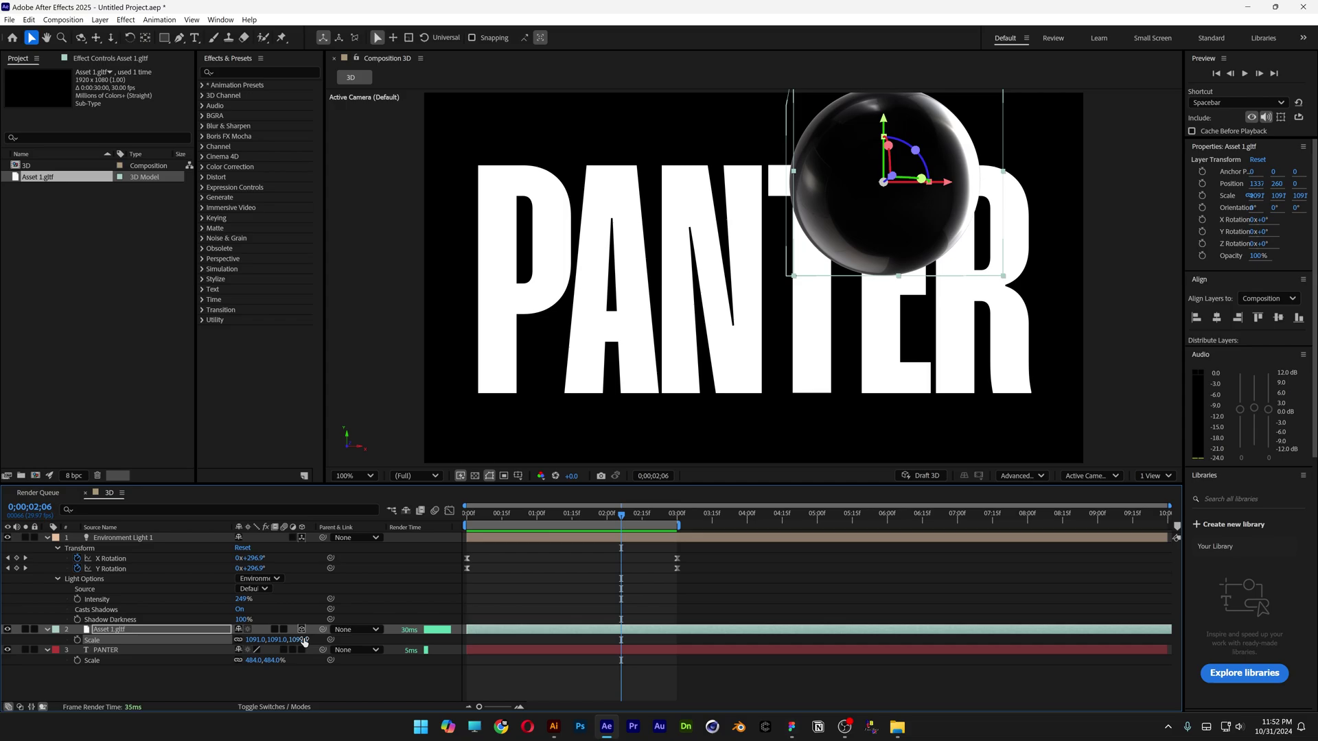
- Make the PANTER text a 3D layer and preview the animation
left_click(175, 651)
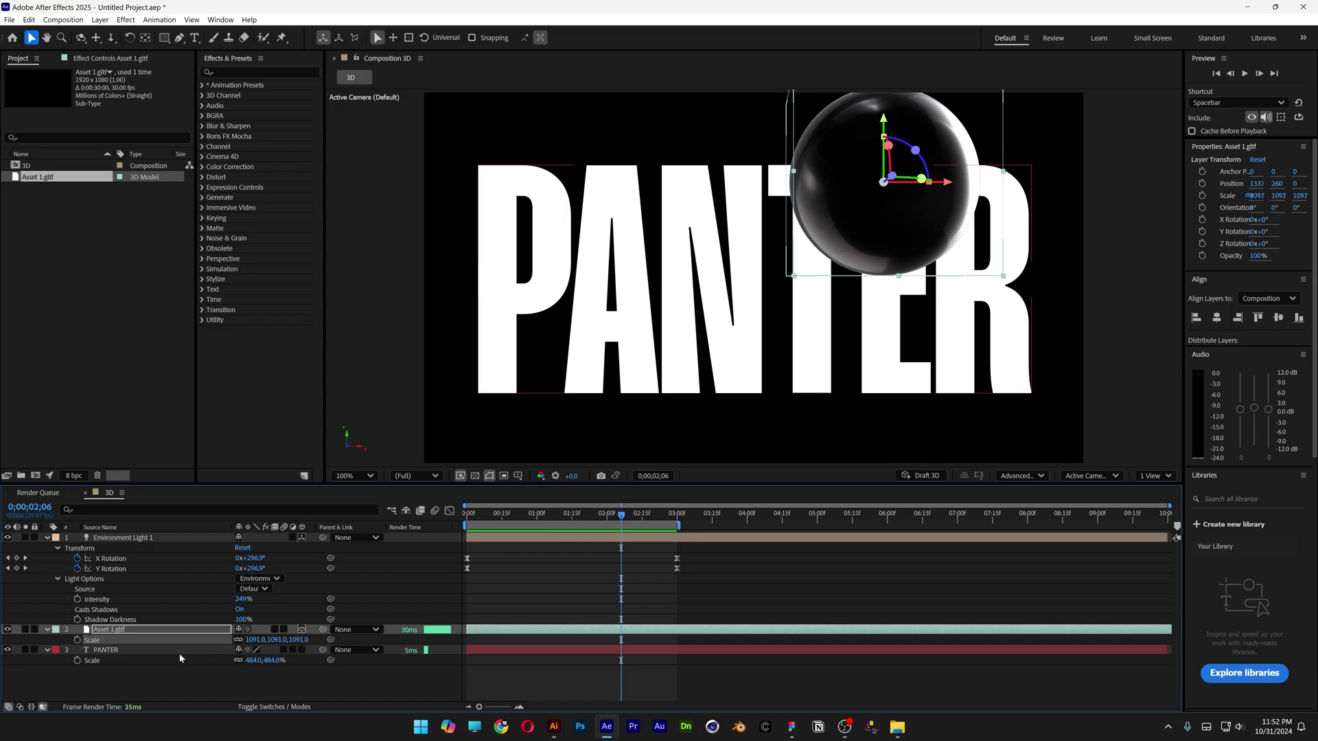
left_click(302, 650)
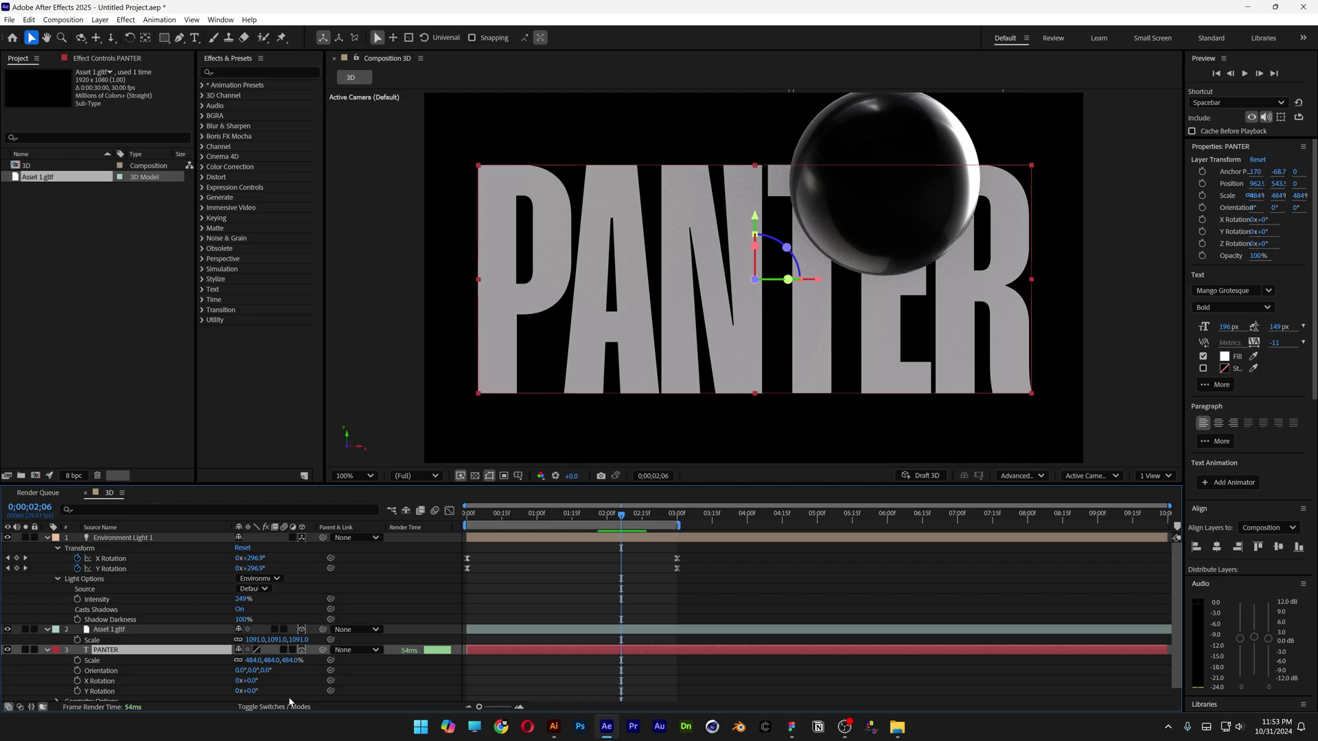
key("Home")
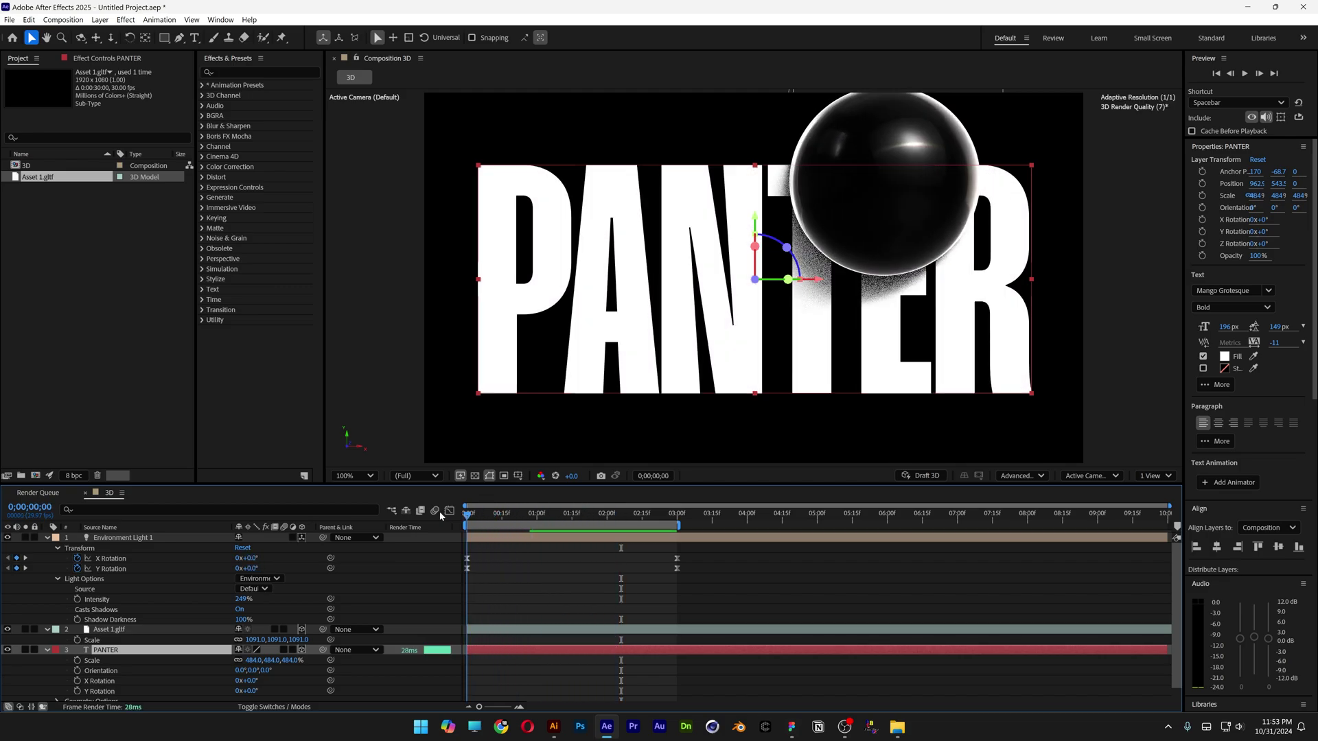
key("space")
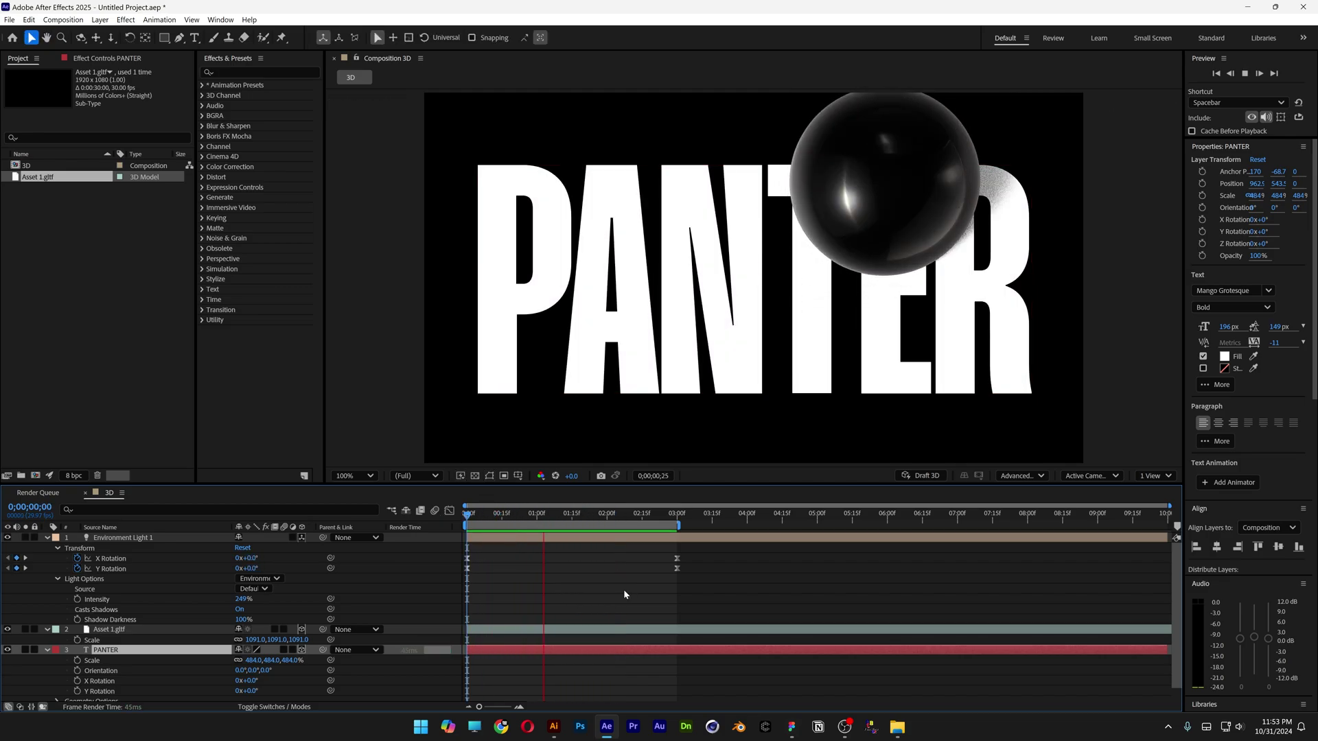
key("space")
- Push PANTER back to Z 284 in Custom View 1, checking Top view, then return to Default view
left_click(1090, 476)
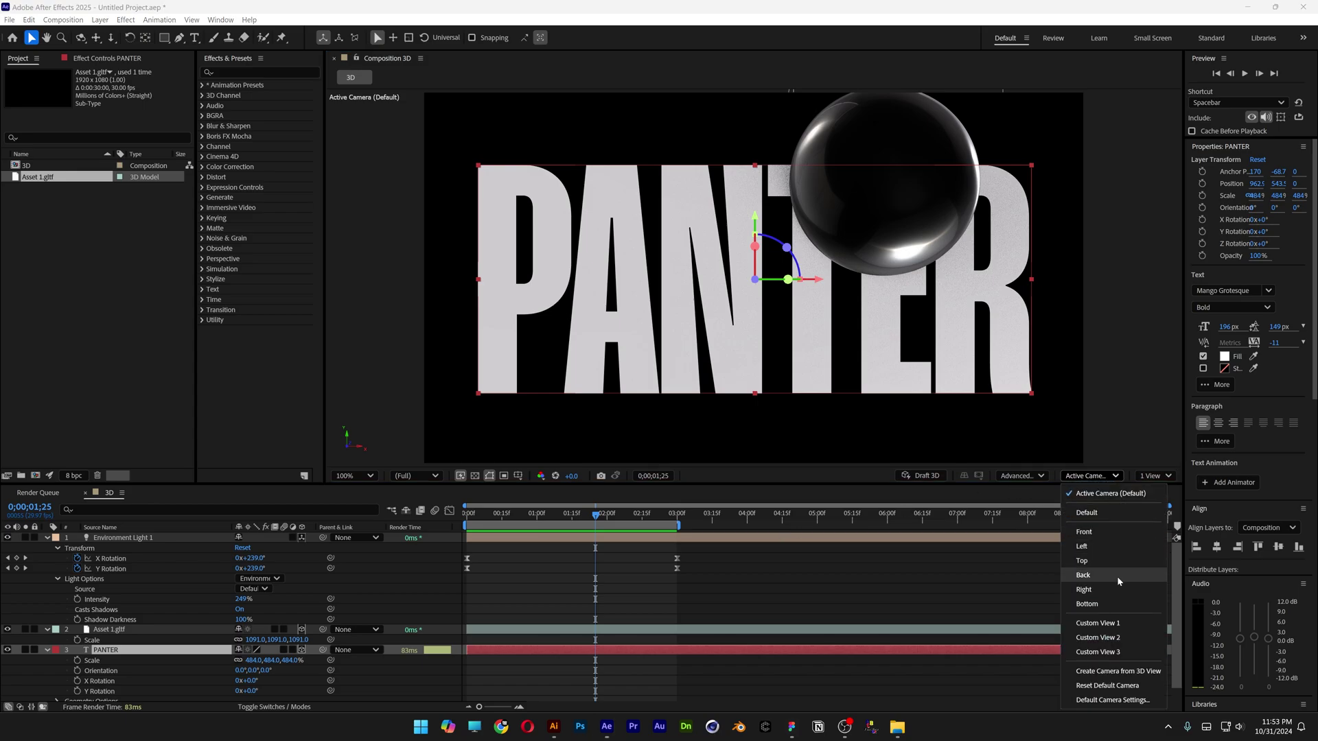
left_click(1099, 622)
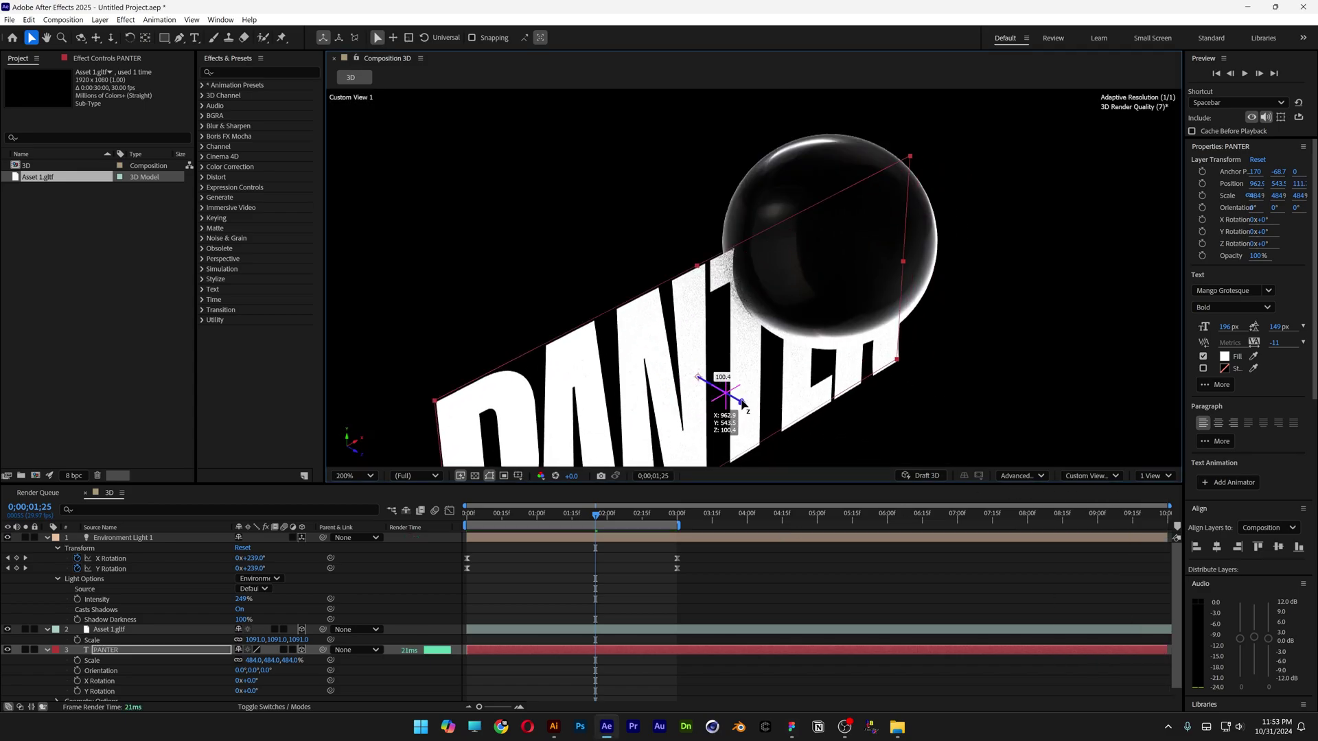
left_click_drag(743, 403, 679, 374)
left_click(1101, 476)
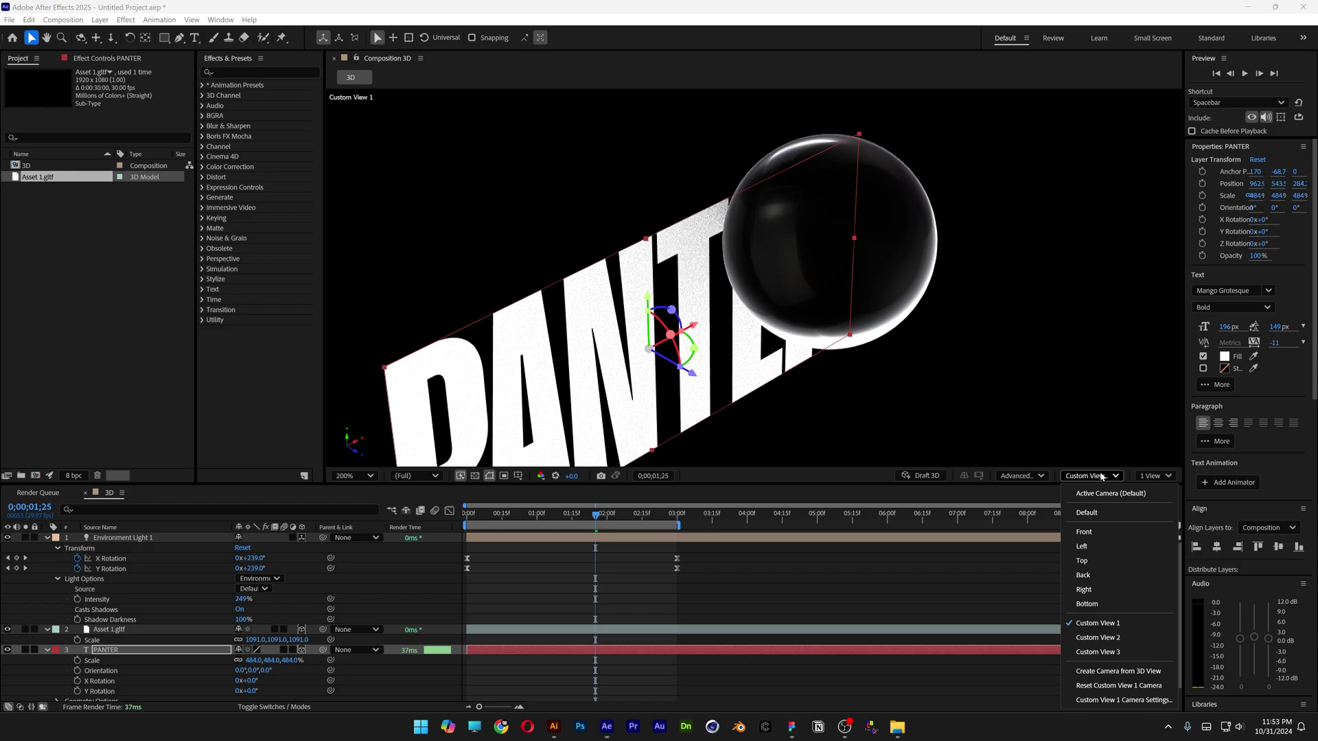
left_click(1095, 558)
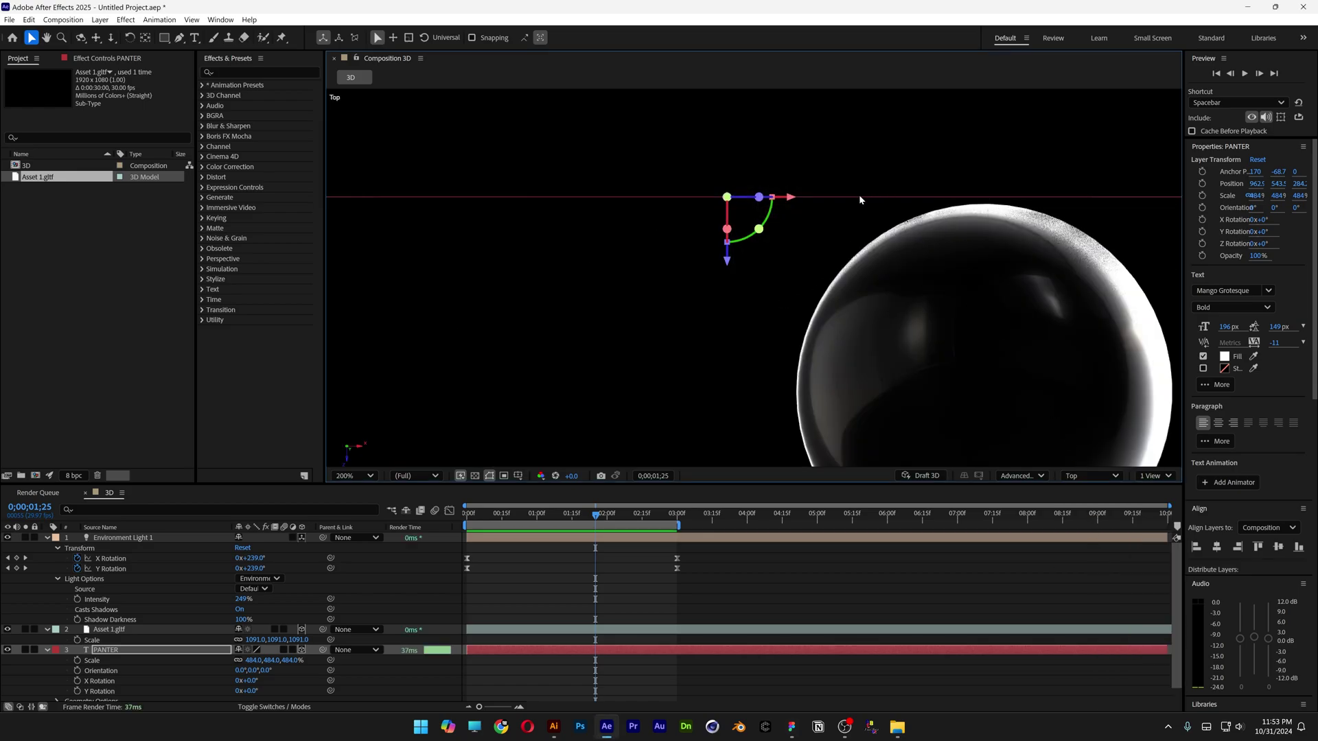
left_click(1101, 476)
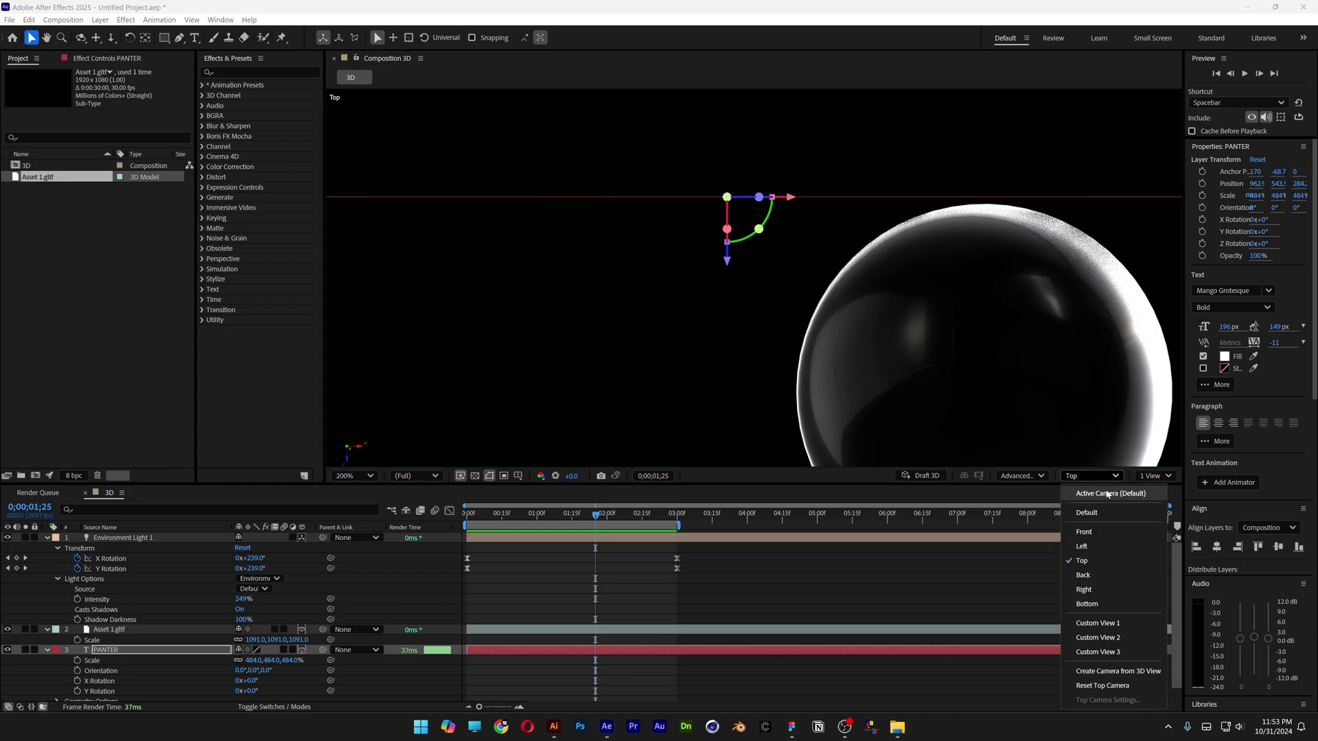
left_click(1087, 513)
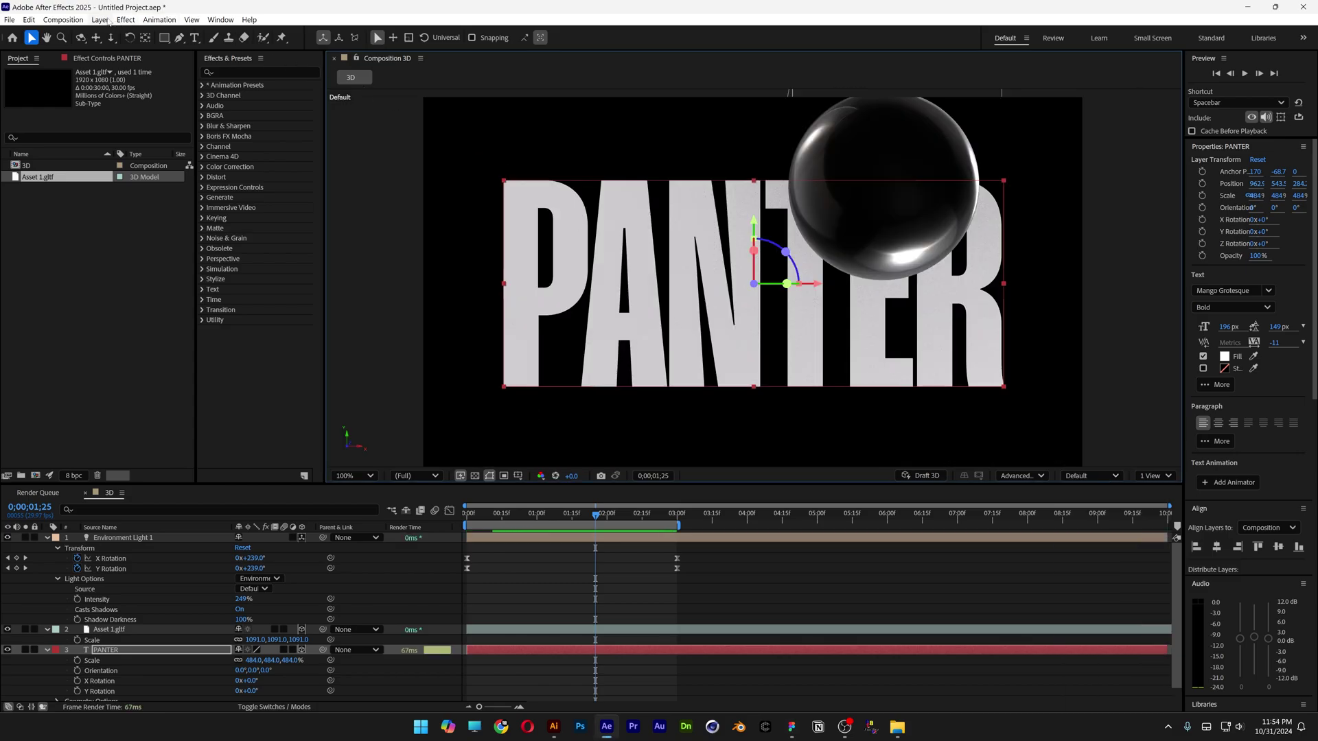
- Add Camera 1 using the 200mm lens preset
left_click(110, 20)
mouse_move(110, 33)
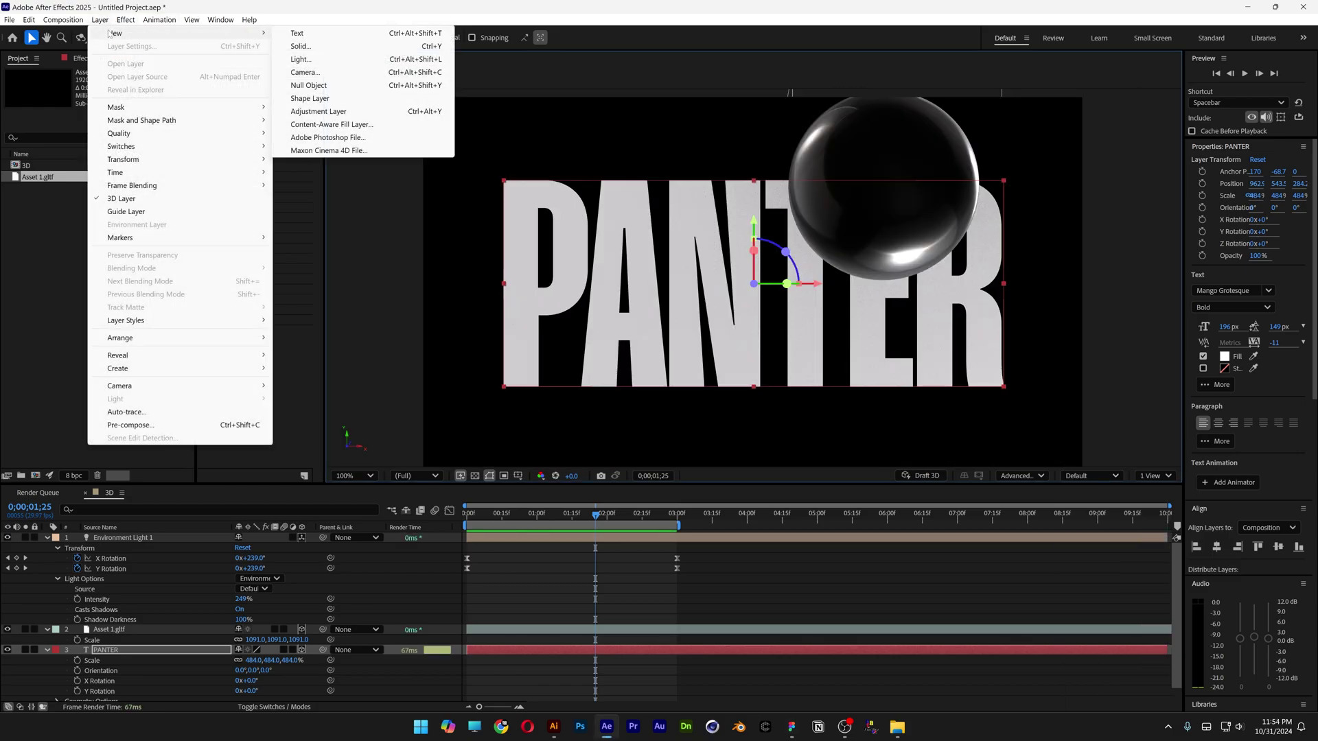
left_click(325, 73)
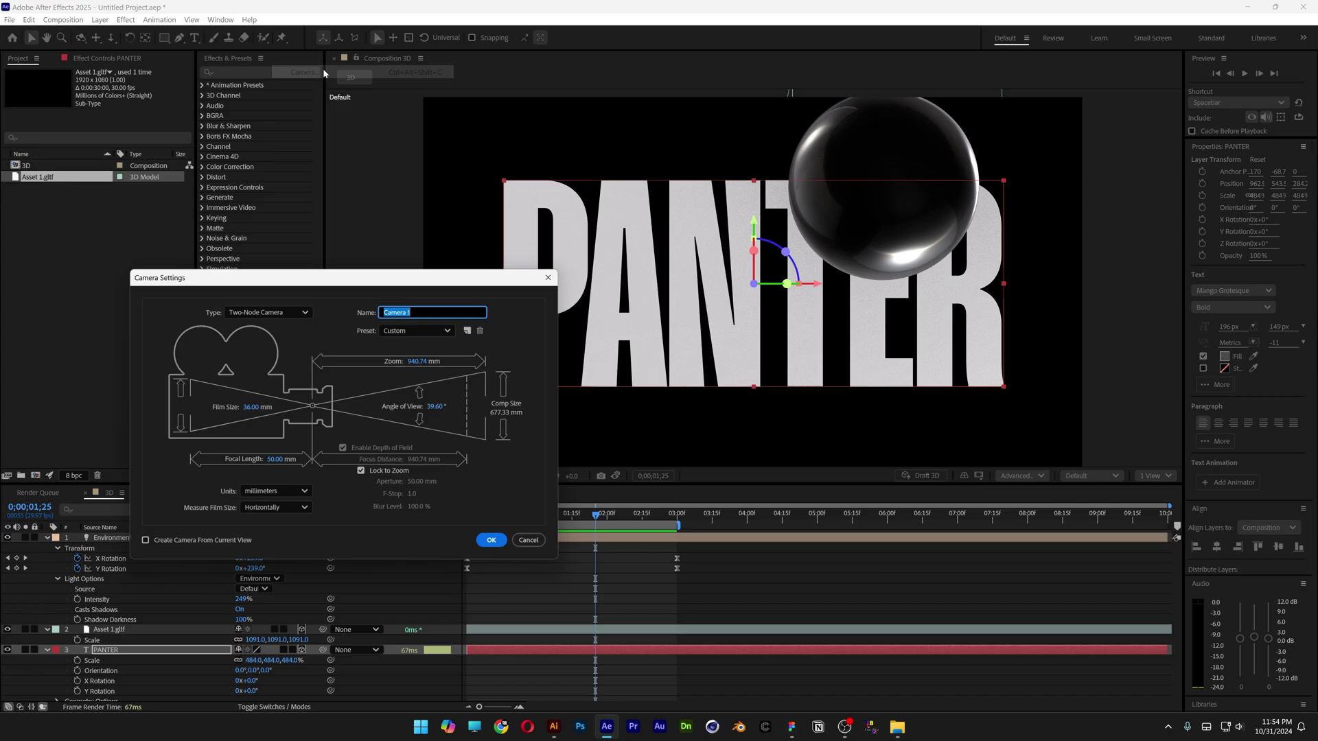
left_click(419, 329)
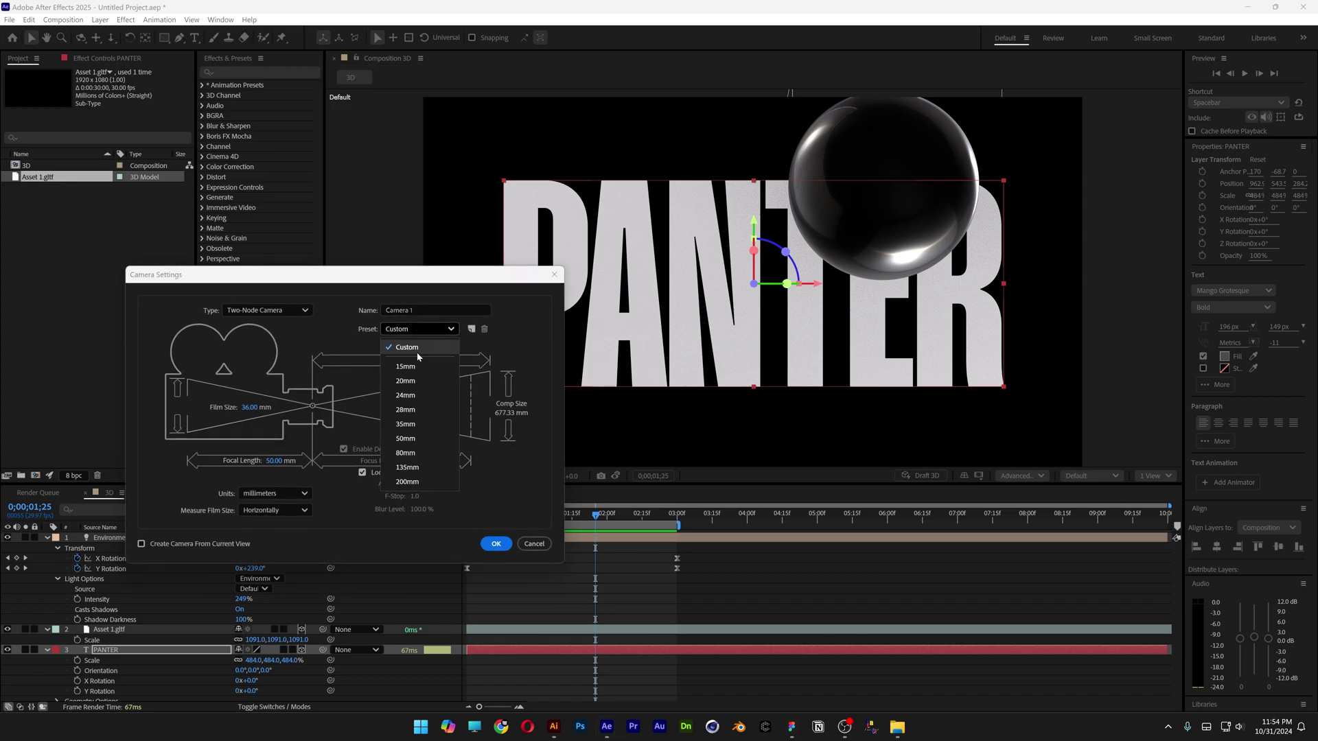
left_click(406, 482)
key("Return")
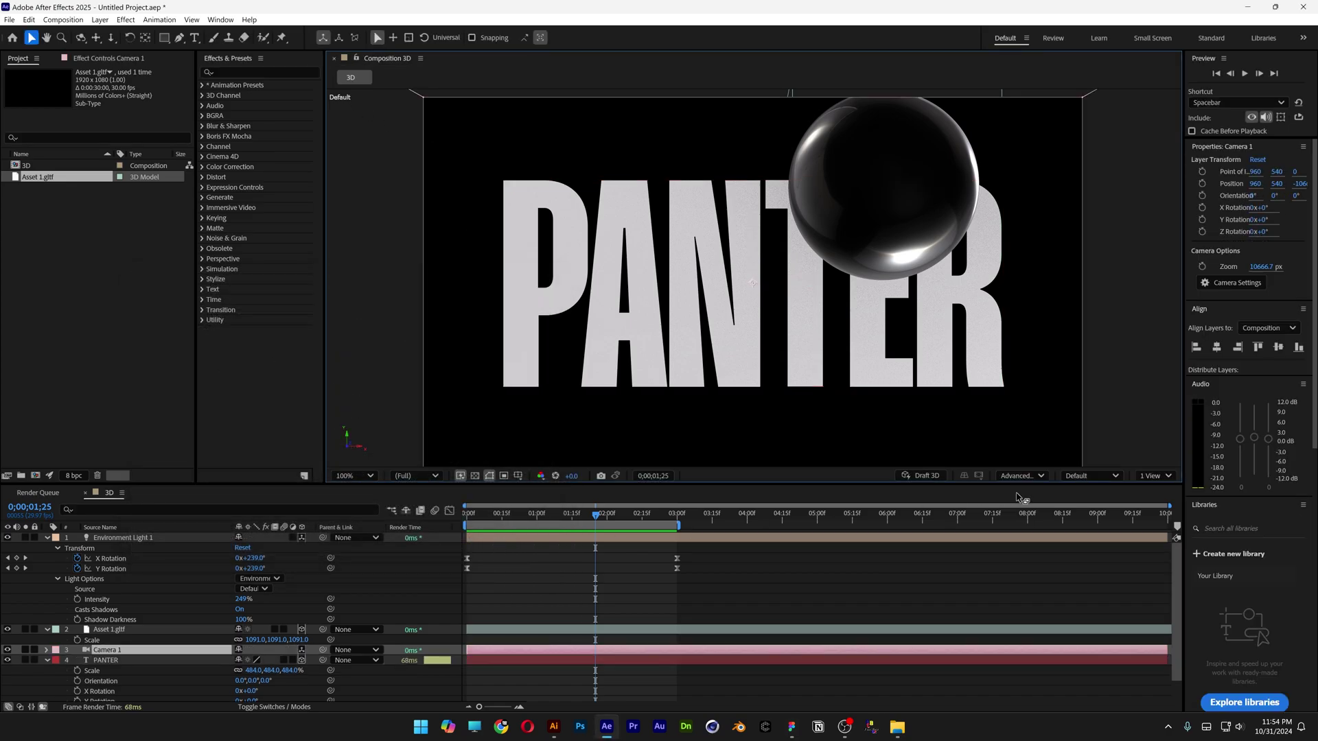
- View the scene through the Active Camera, toggling Camera 1 to compare framing
left_click(1092, 479)
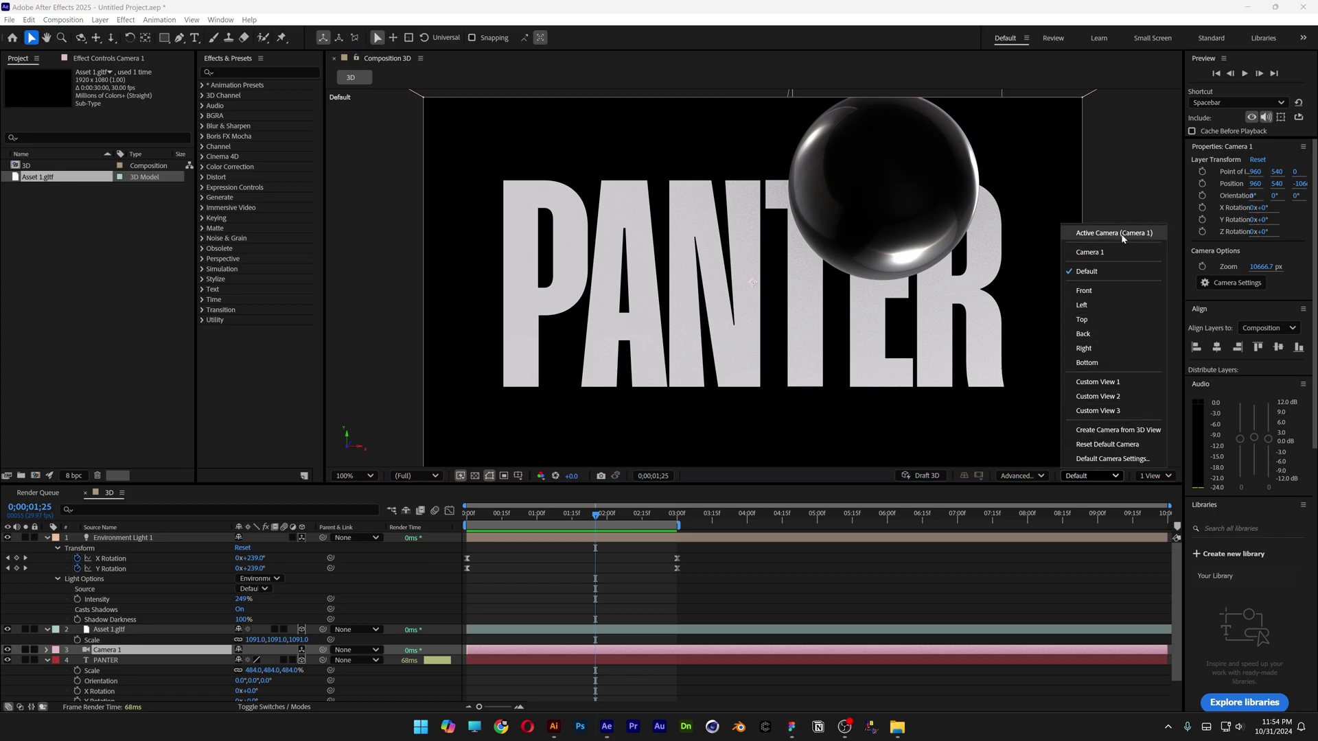
left_click(1144, 234)
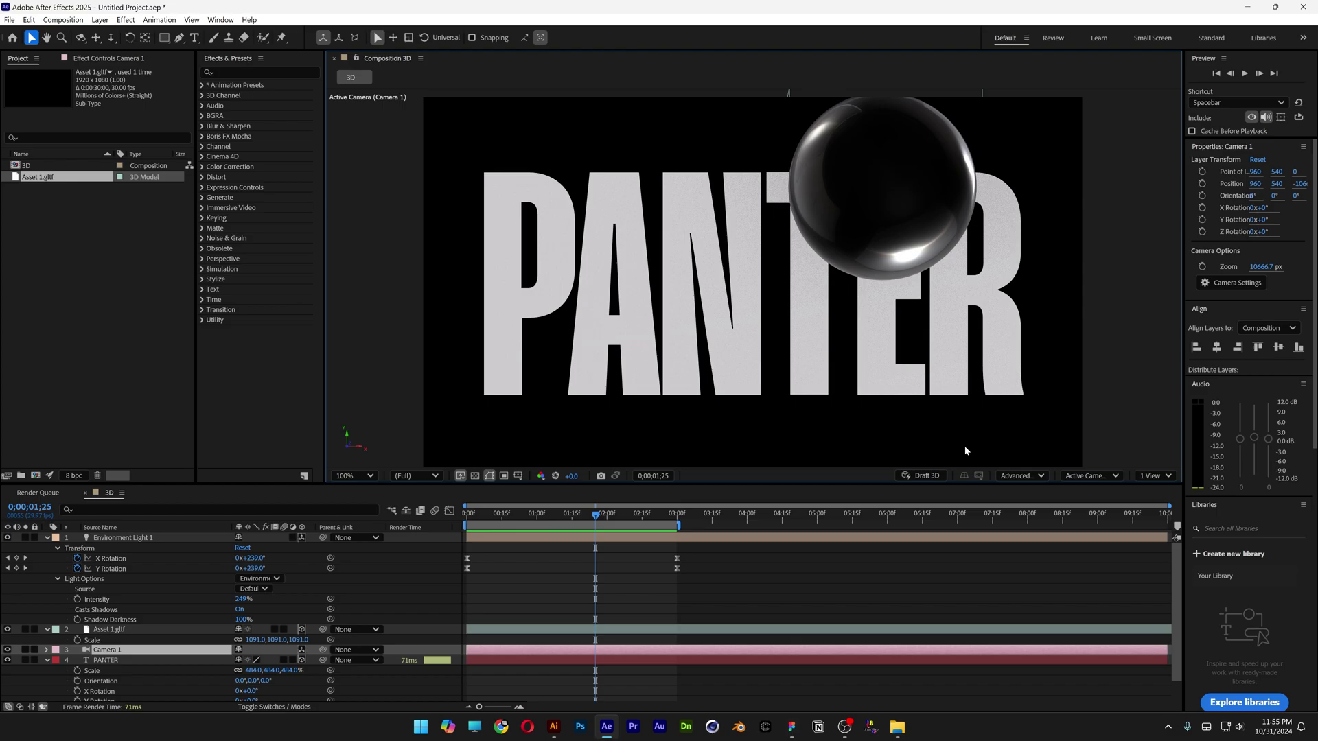
left_click(8, 650)
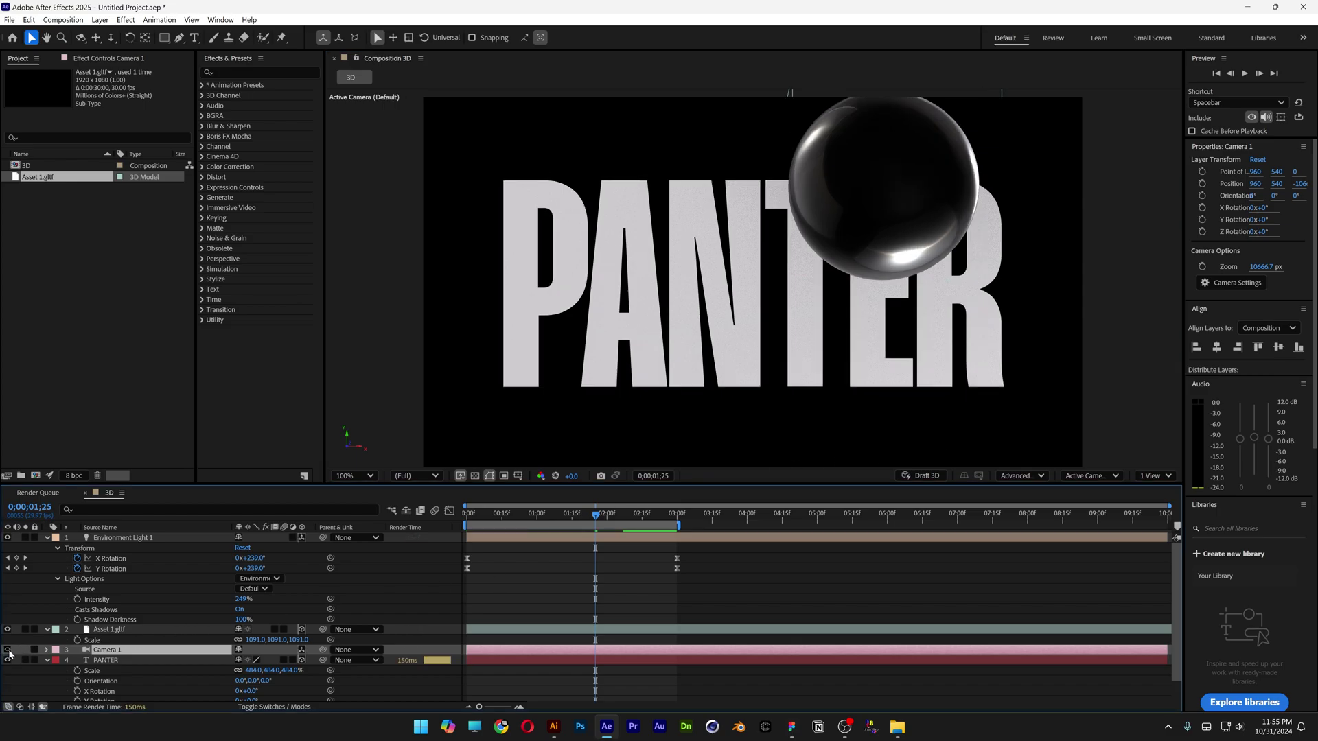
left_click(8, 651)
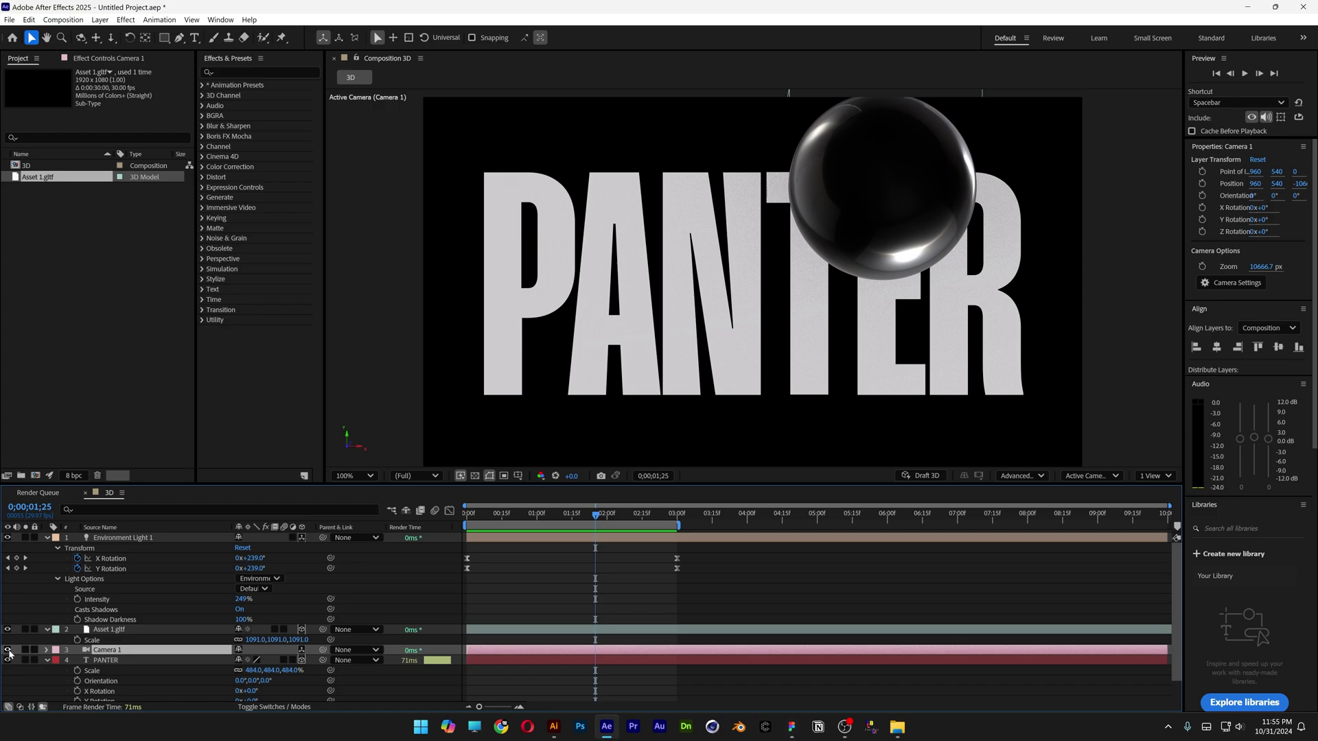
- Duplicate PANTER, stack the copy above the sphere, and shift it in depth
left_click(107, 660)
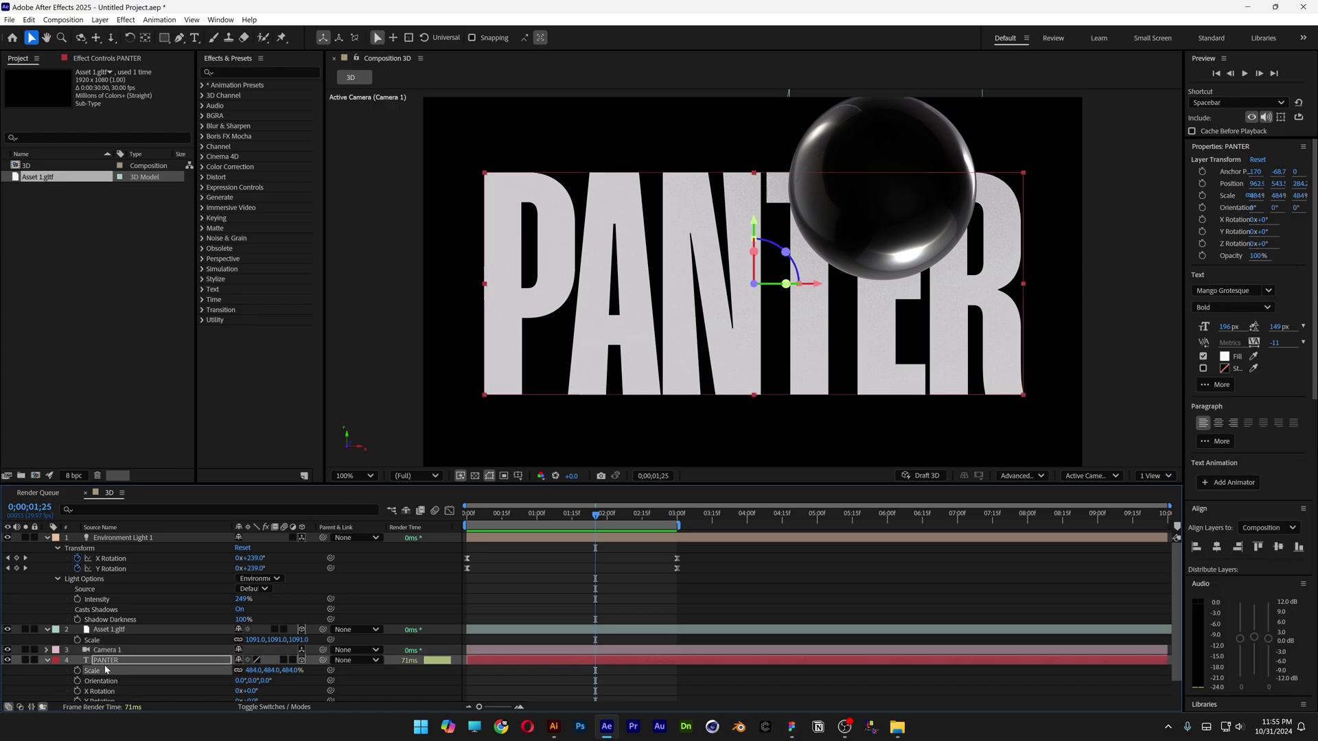
key("ctrl+d")
left_click_drag(109, 661, 117, 627)
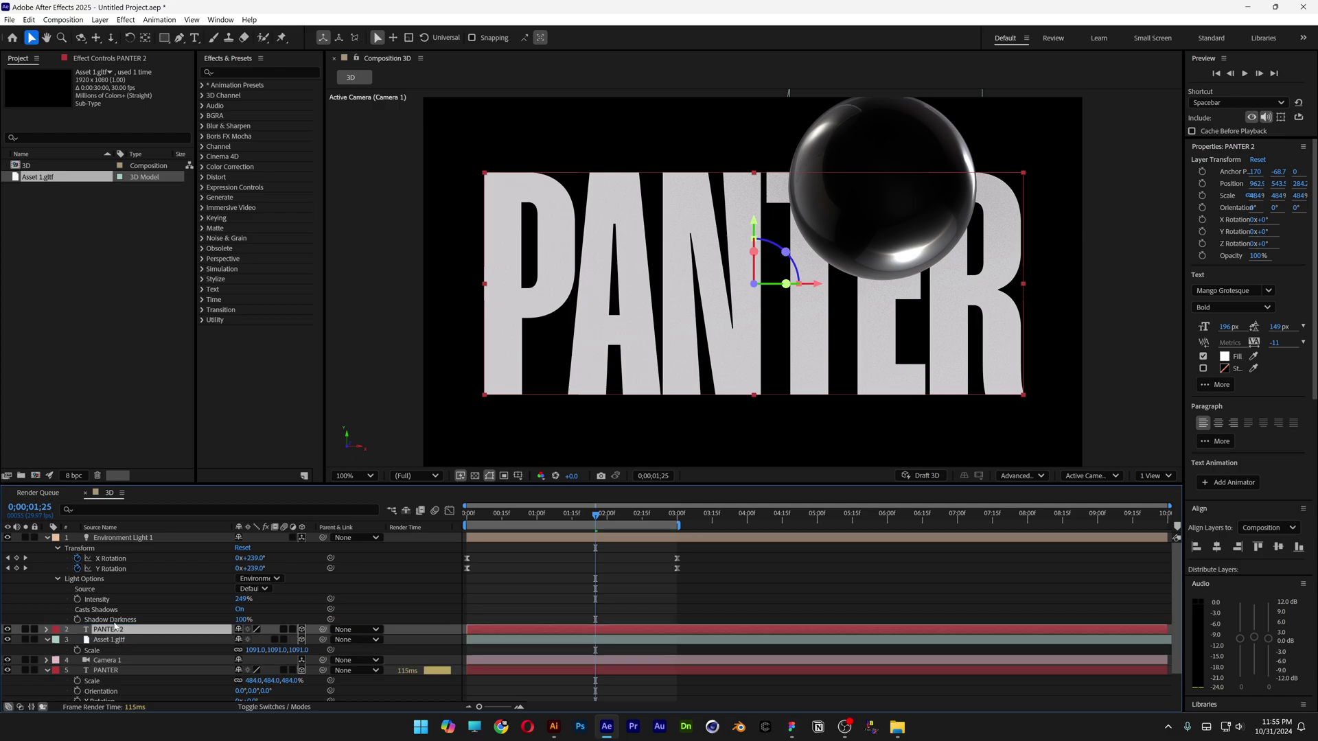
left_click(1085, 478)
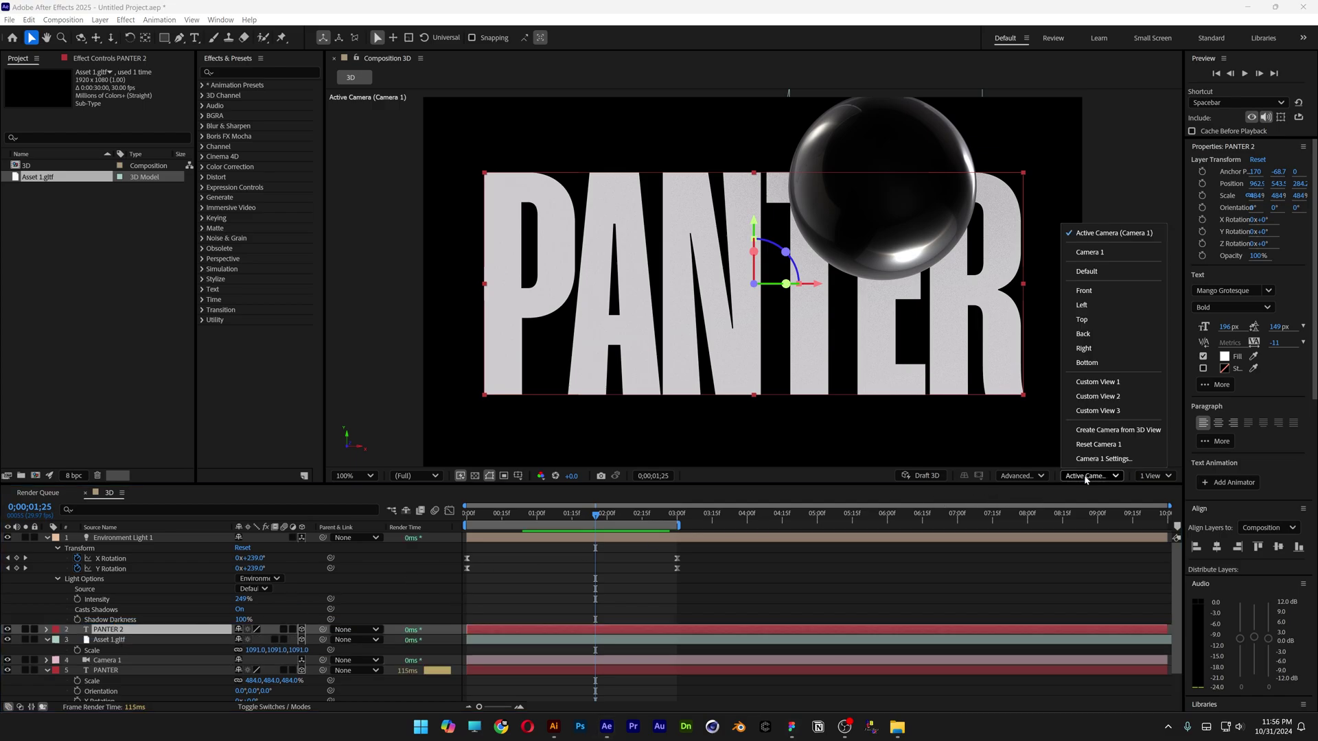
left_click(1109, 383)
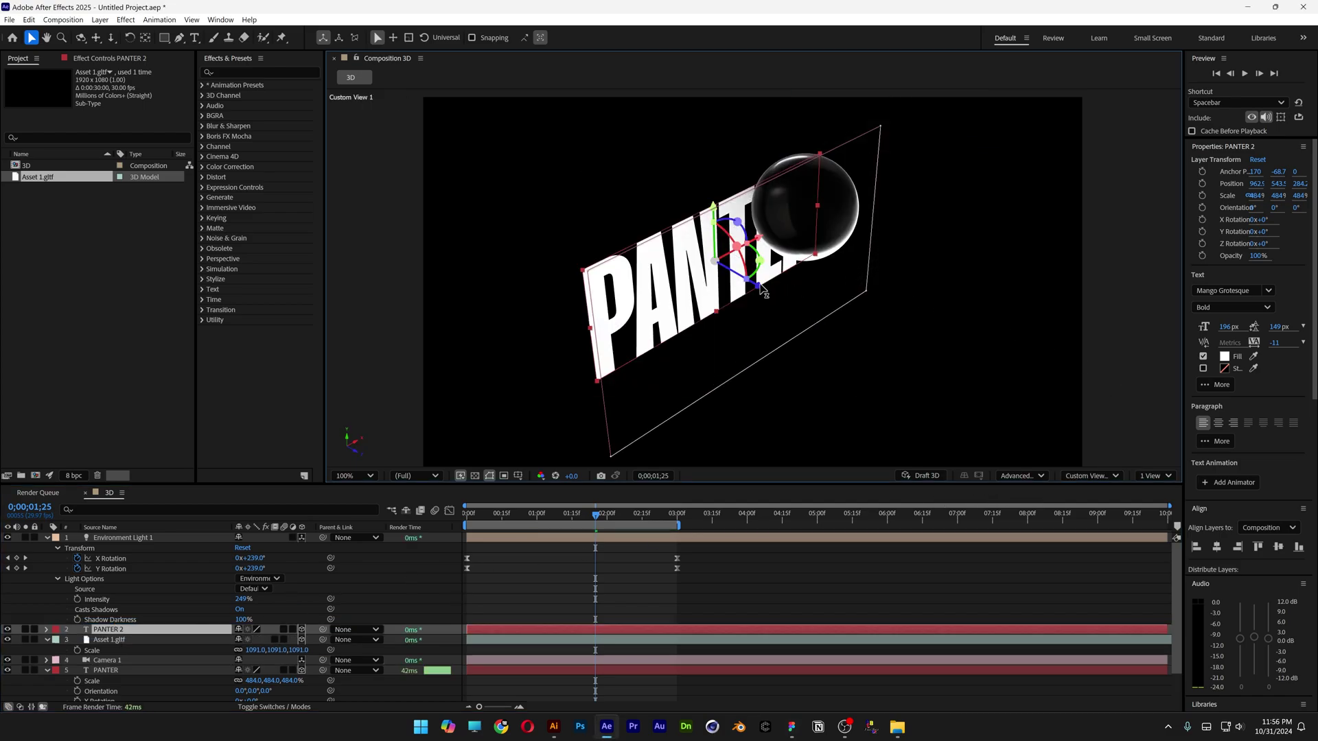
left_click_drag(762, 289, 858, 351)
left_click(1092, 476)
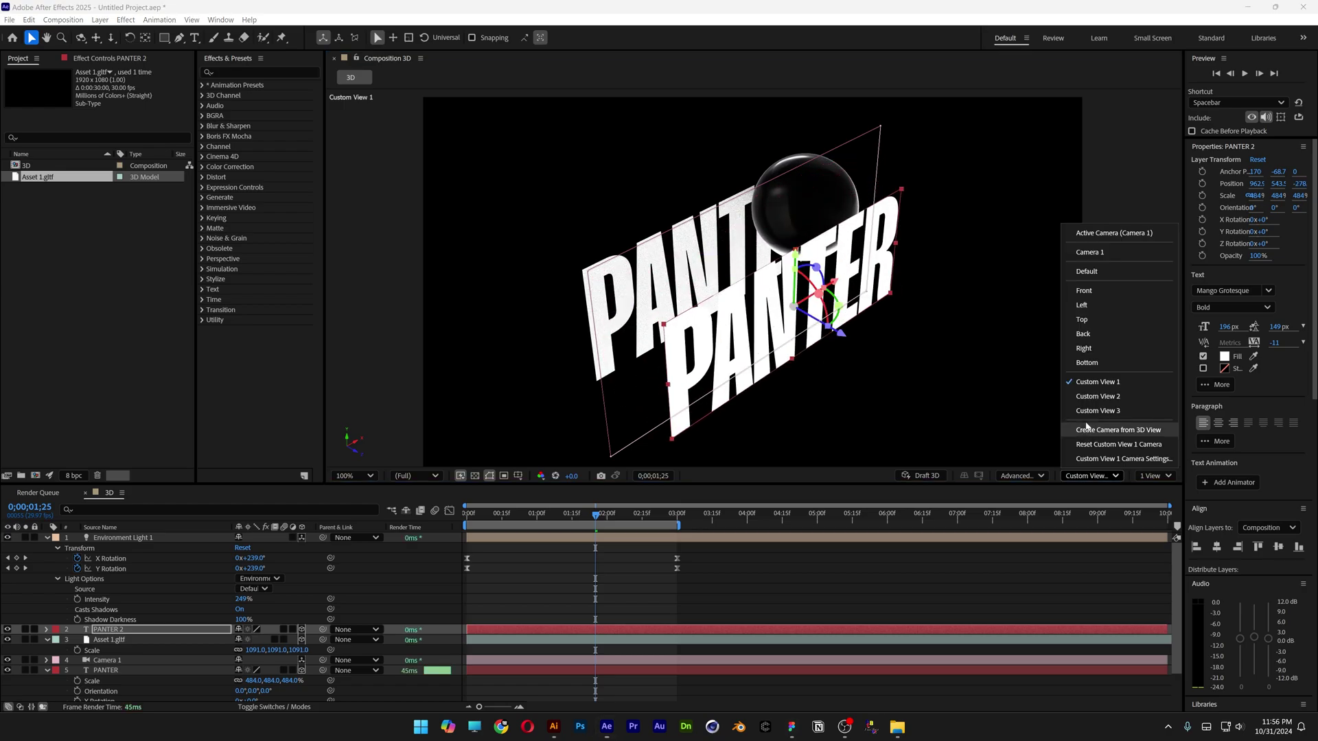
left_click(1112, 233)
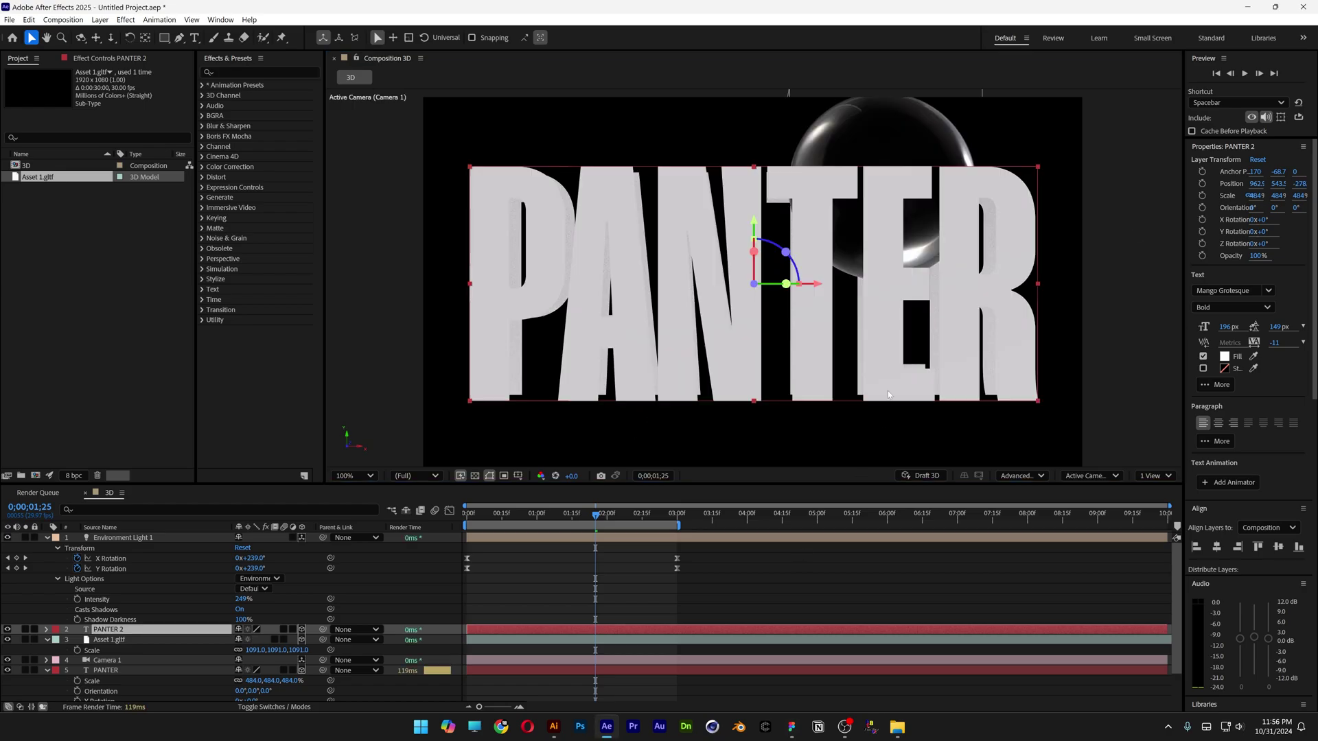
- Change the duplicate's text to E and place it over PANTER's second E
double_click(842, 309)
left_click(833, 306)
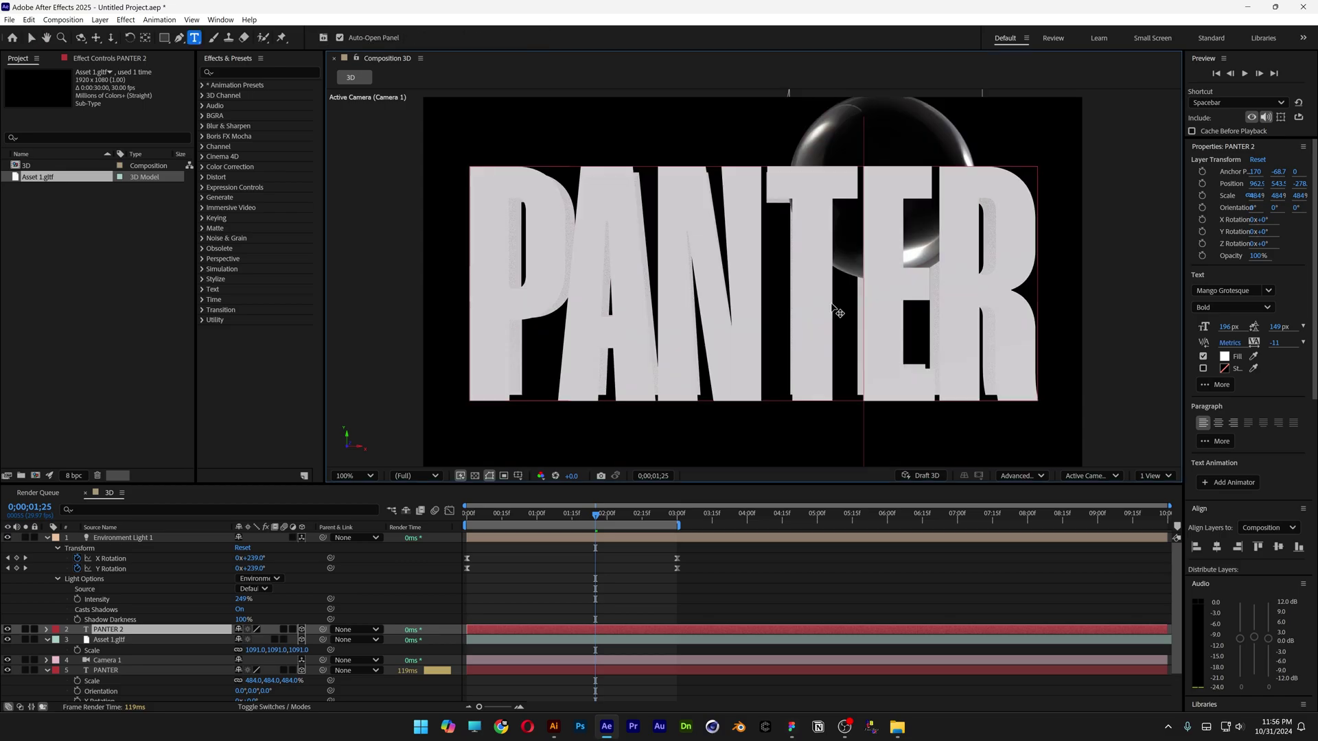
key("BackSpace")
key("BackSpace")
key("BackSpace")
key("BackSpace")
key("ctrl+a")
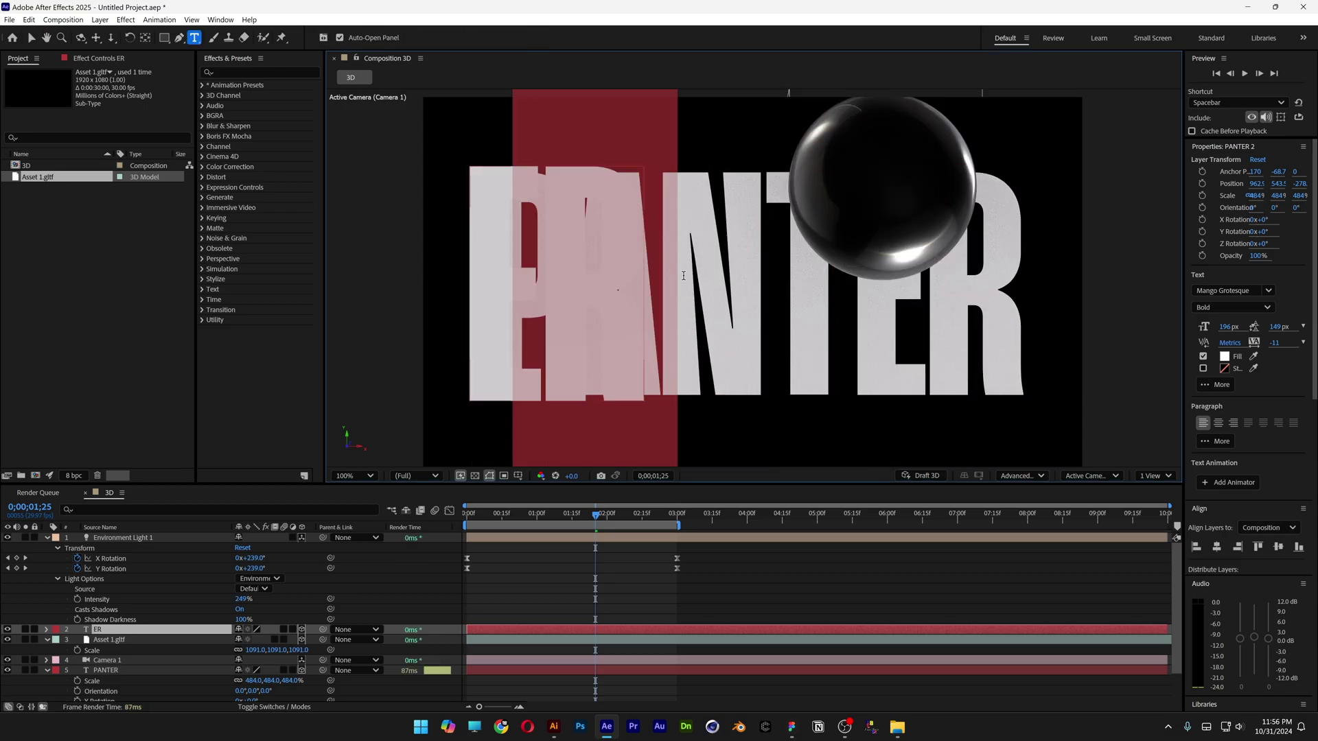
type("E")
key("Escape")
left_click_drag(513, 343, 899, 347)
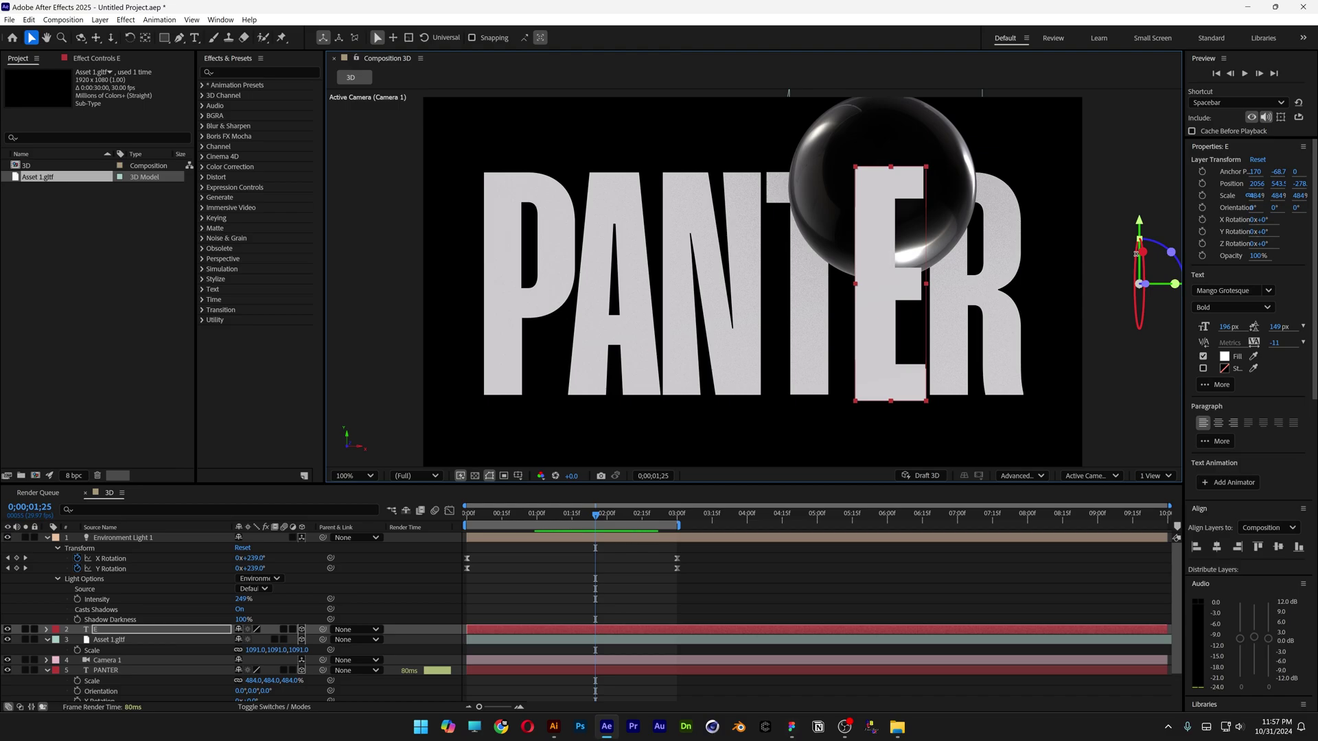
- Centre the E layer's anchor point and scale it to about 462%
double_click(146, 39, "ctrl")
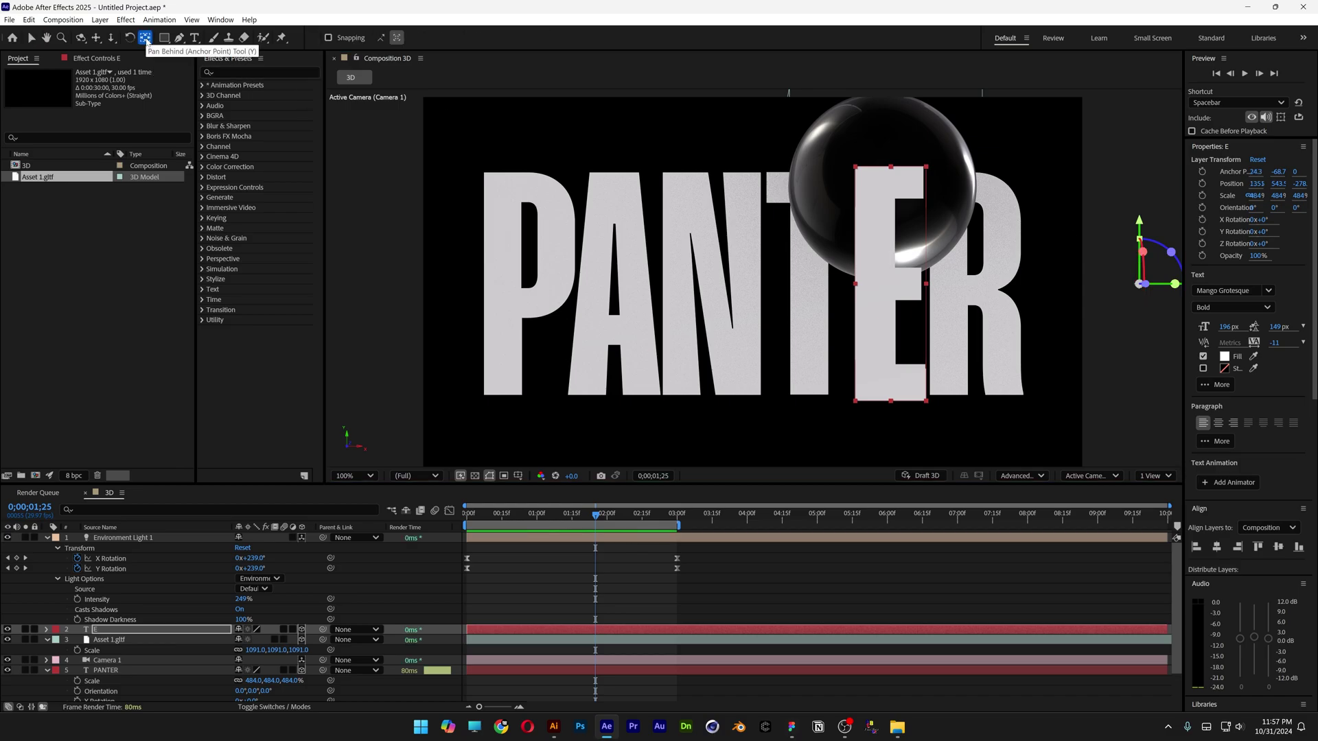
key("v")
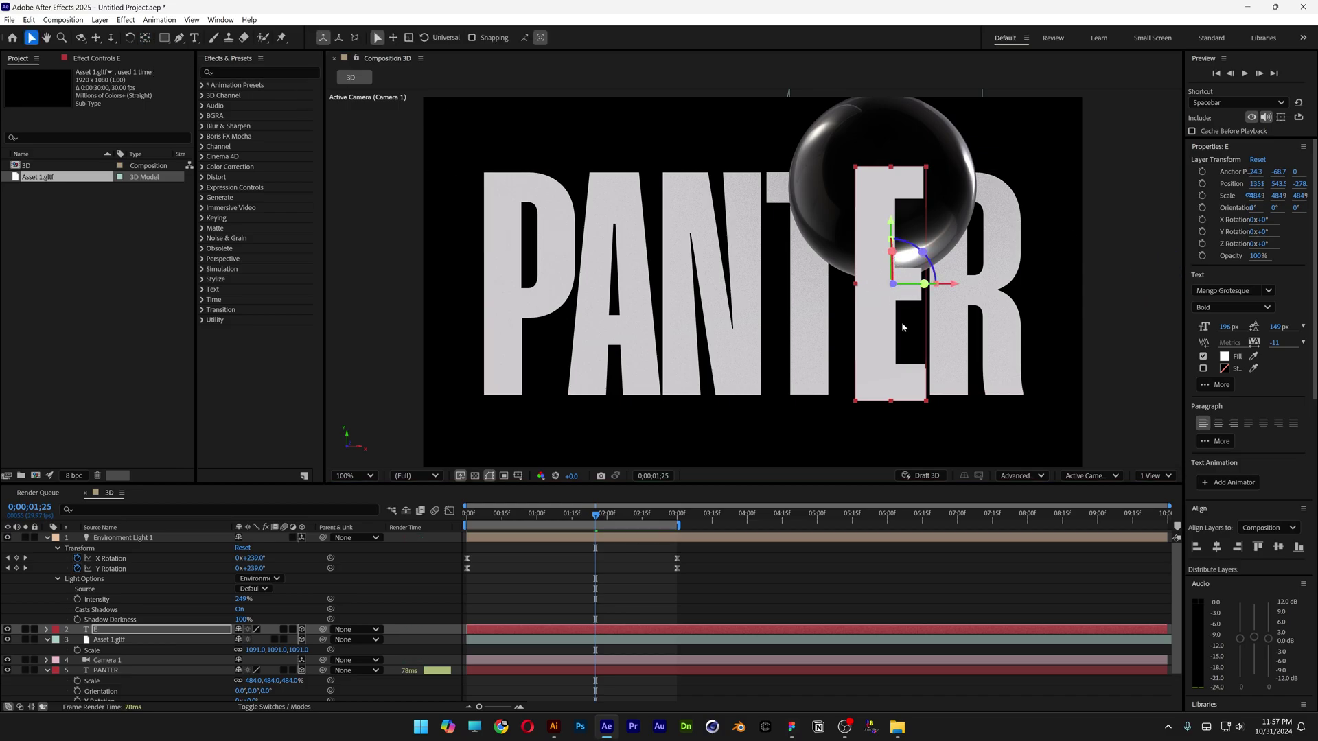
key("s")
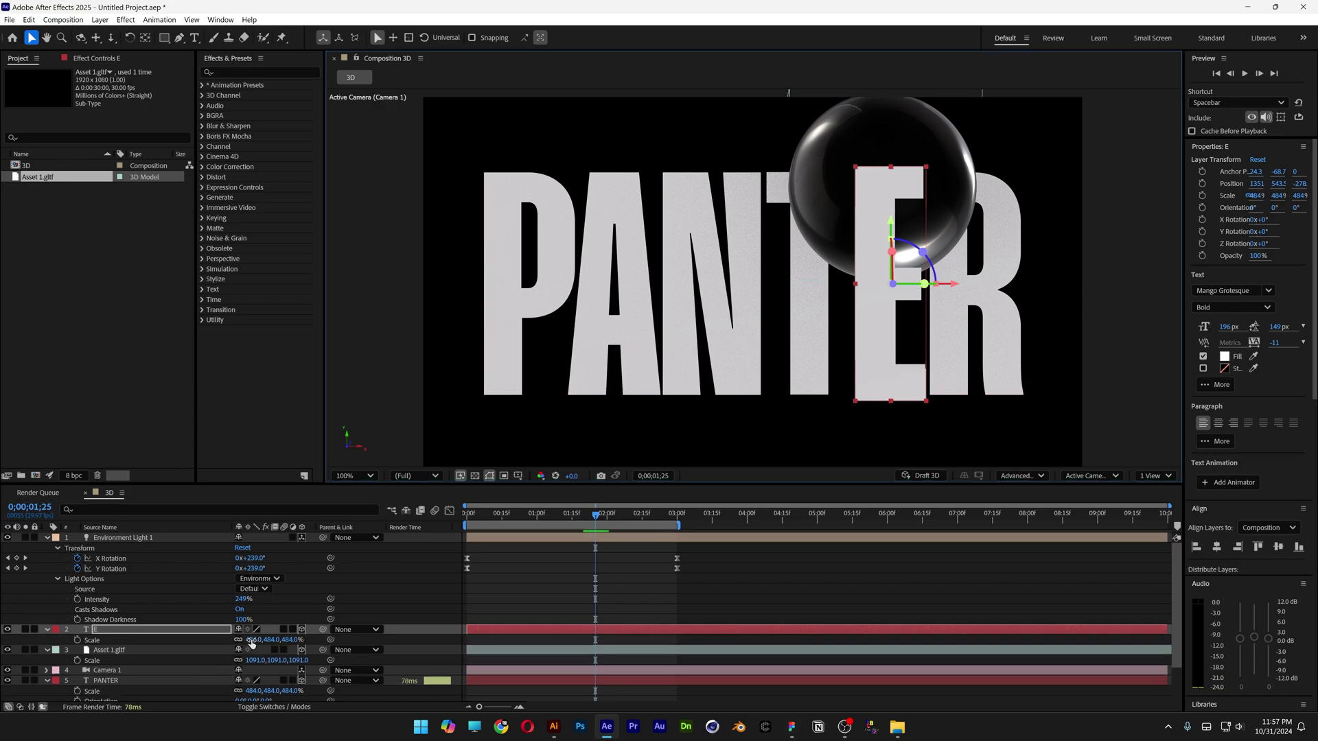
left_click_drag(253, 639, 239, 640)
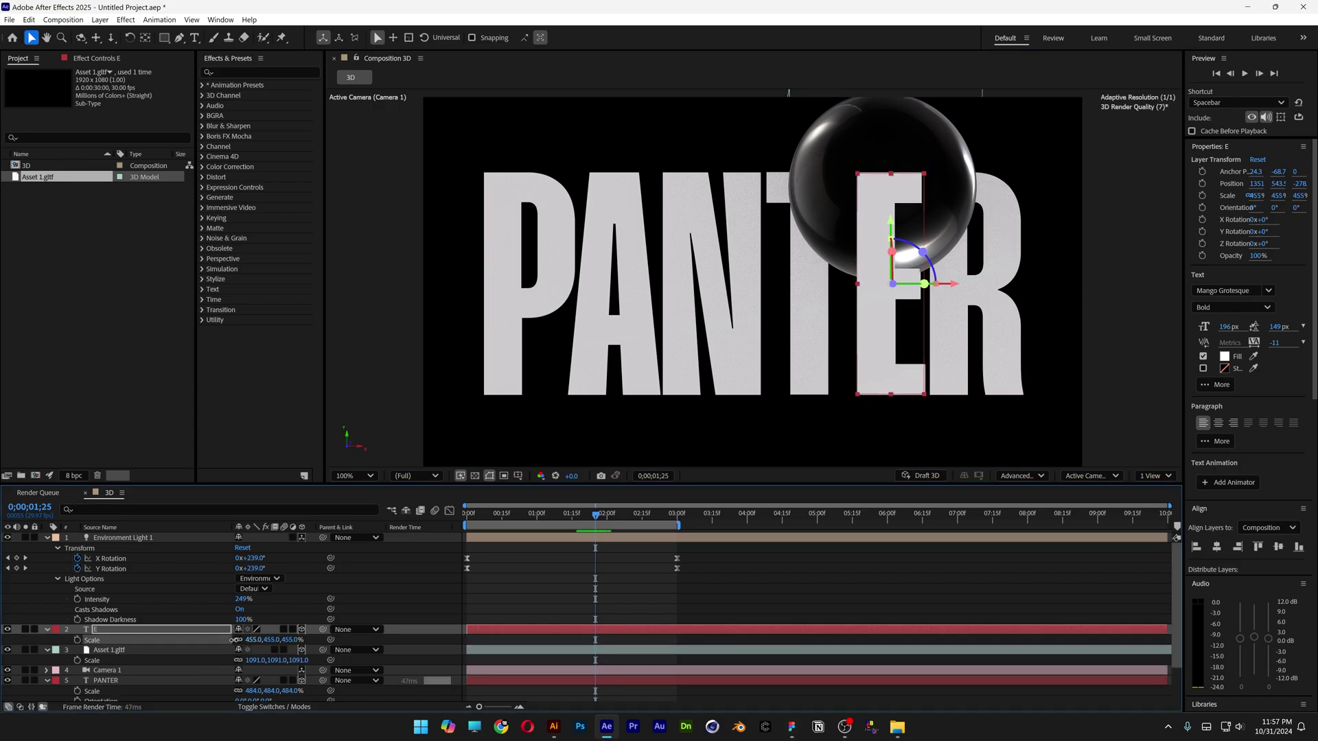
key("p")
left_click(786, 561)
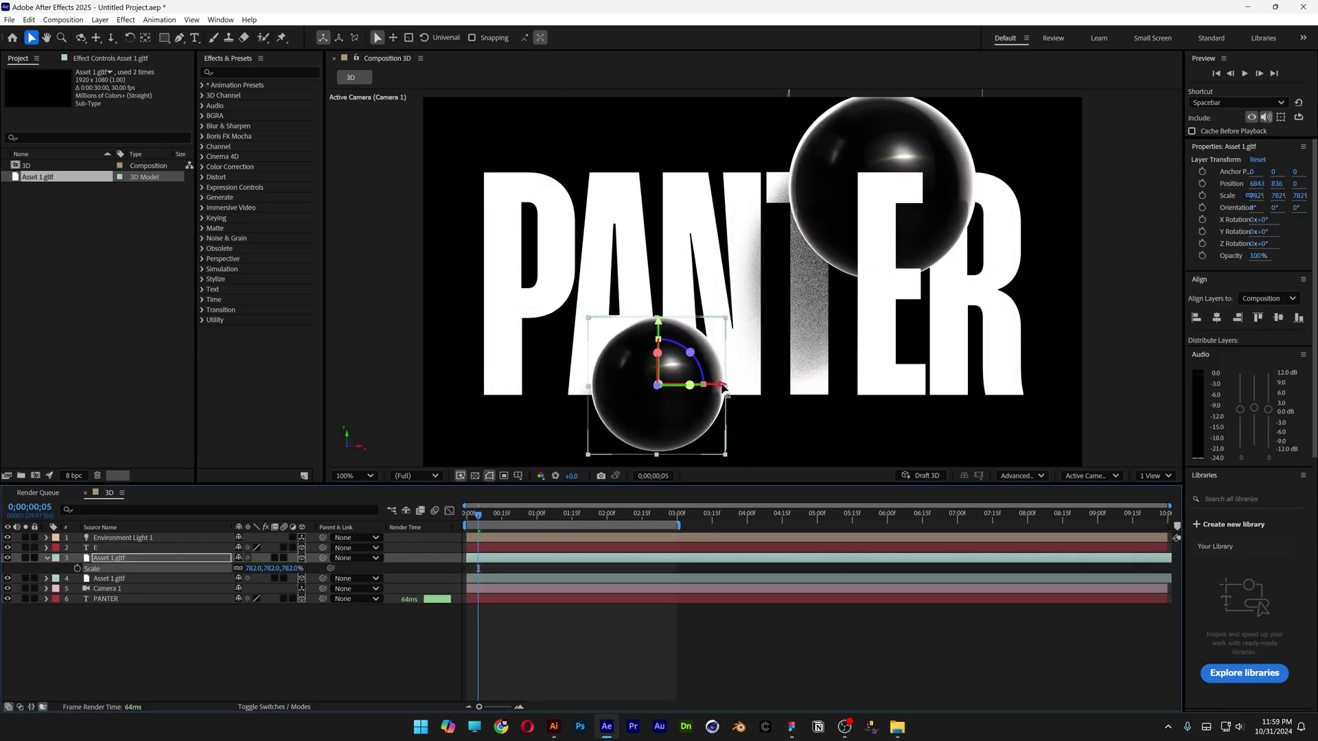
- Move a duplicated sphere deeper into the scene and go to time 0;00;02;19
left_click_drag(662, 394, 701, 398)
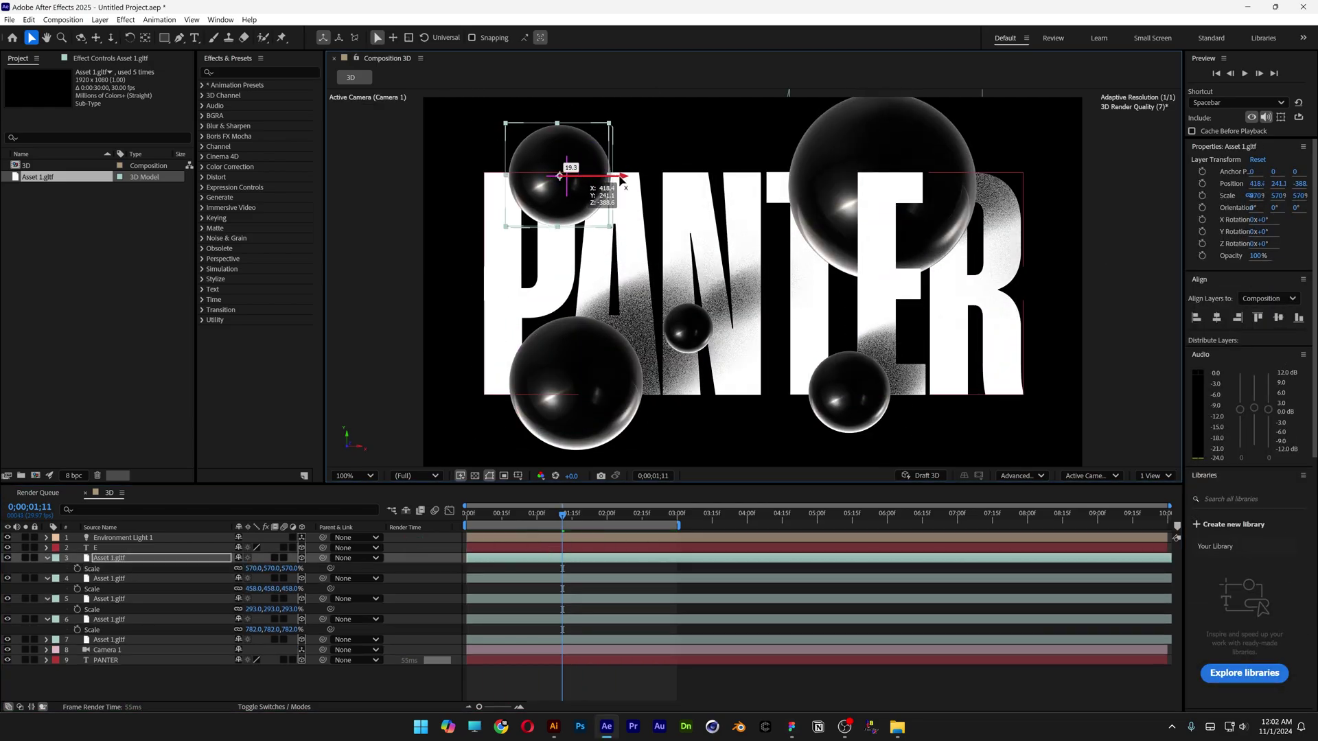
left_click_drag(562, 513, 653, 517)
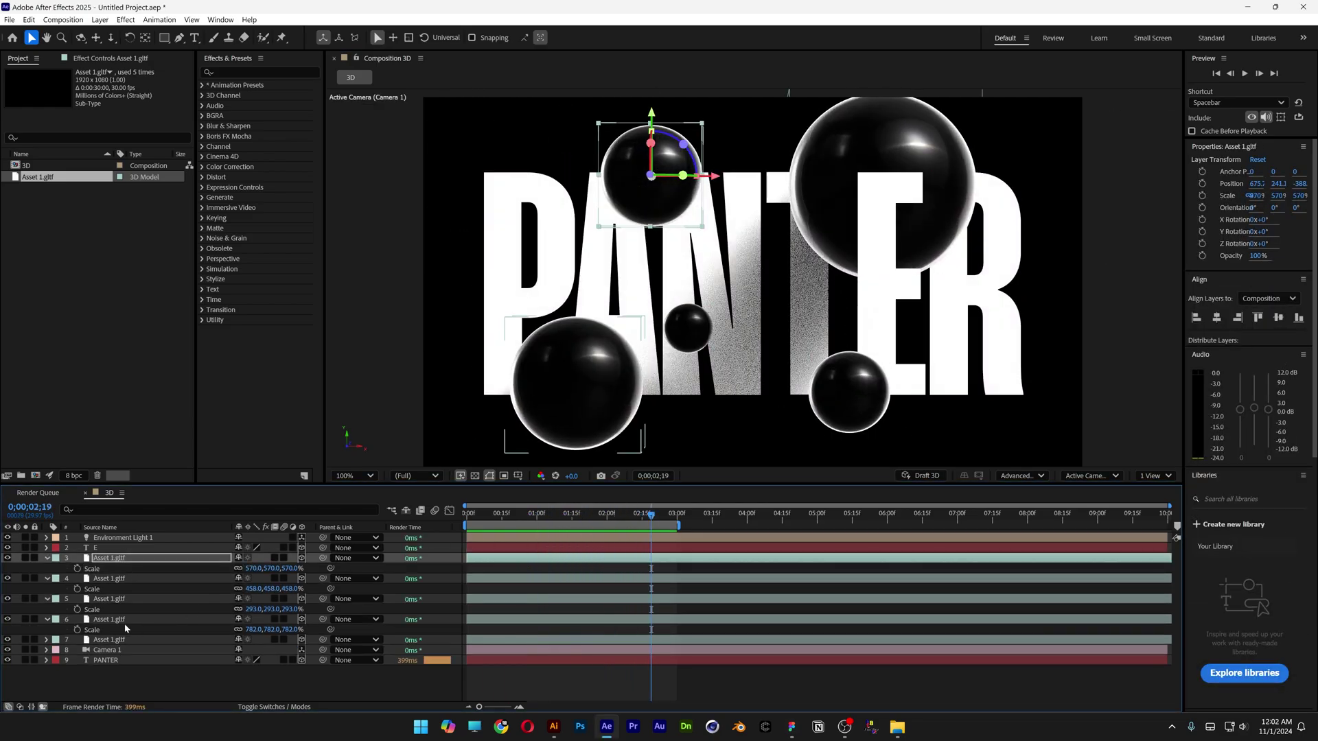
- Expand the Compositing Options of the lower-left sphere layer
left_click(121, 622)
left_click(48, 620)
left_click(47, 619)
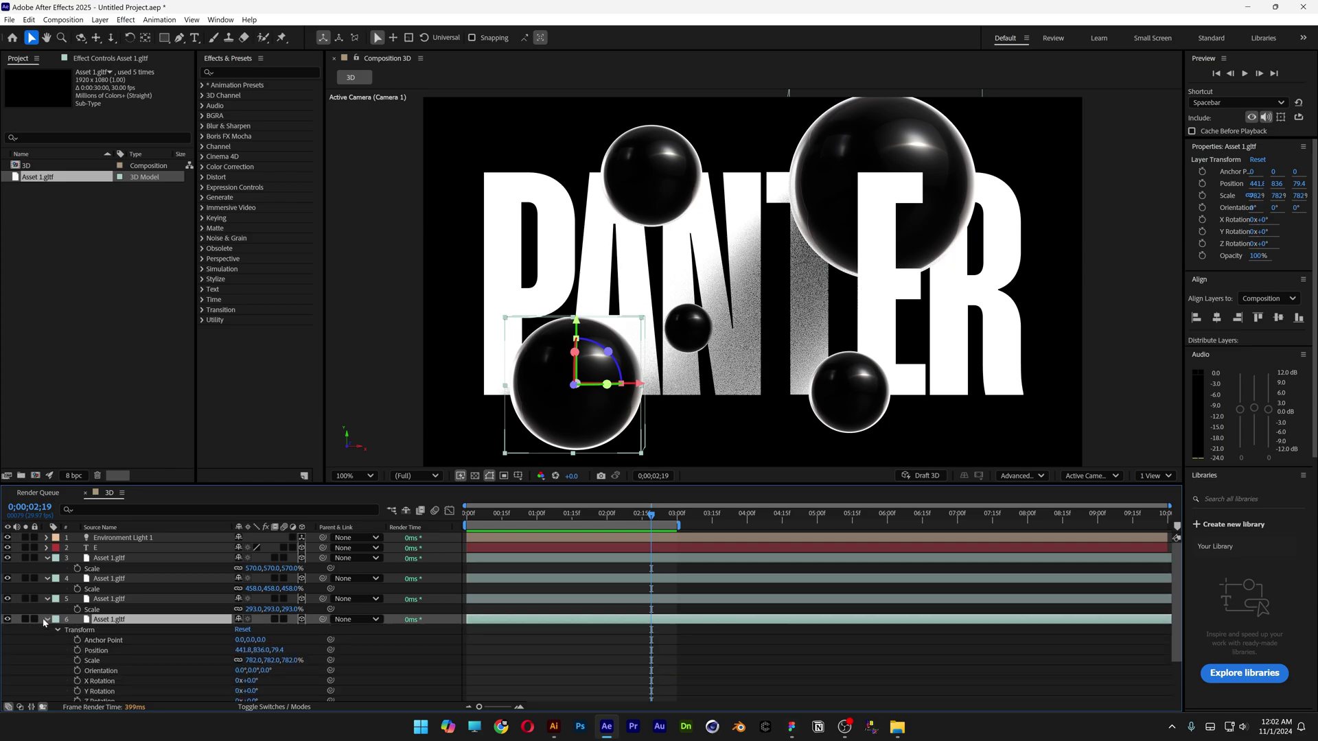
left_click(83, 667)
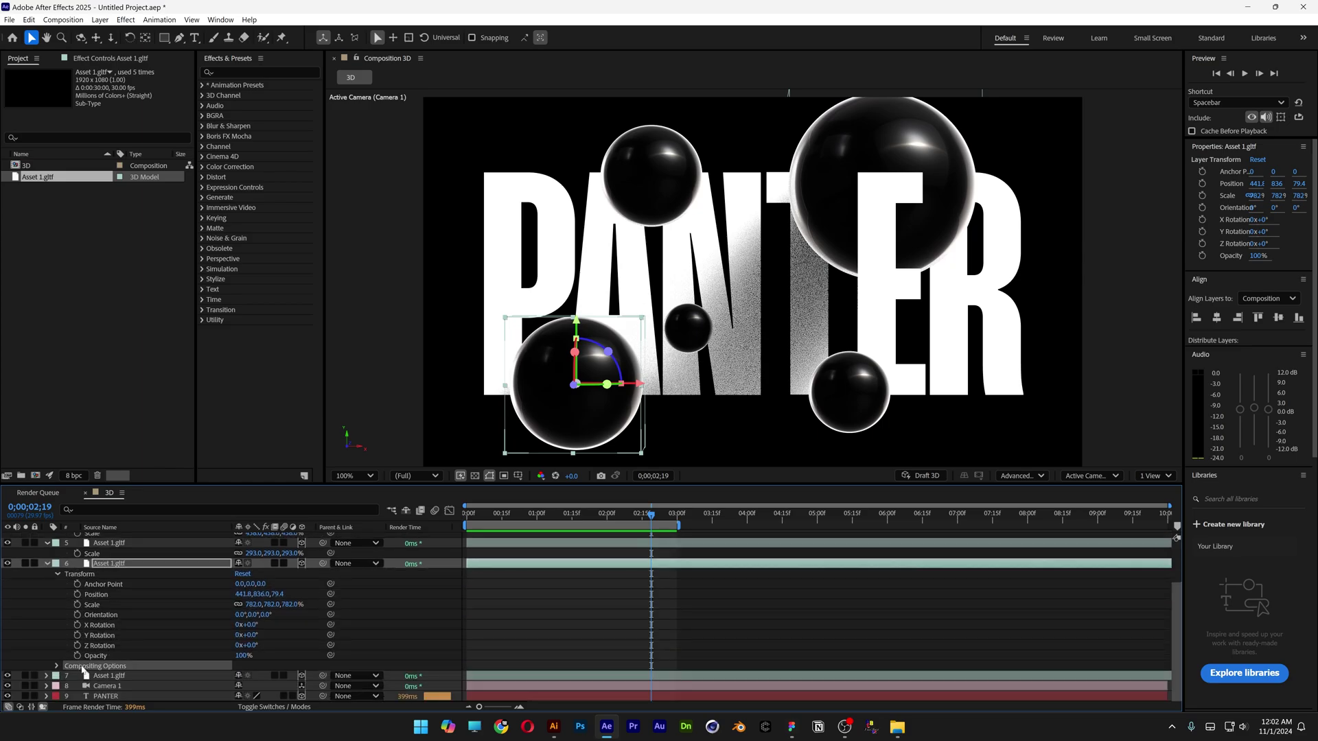
left_click(57, 667)
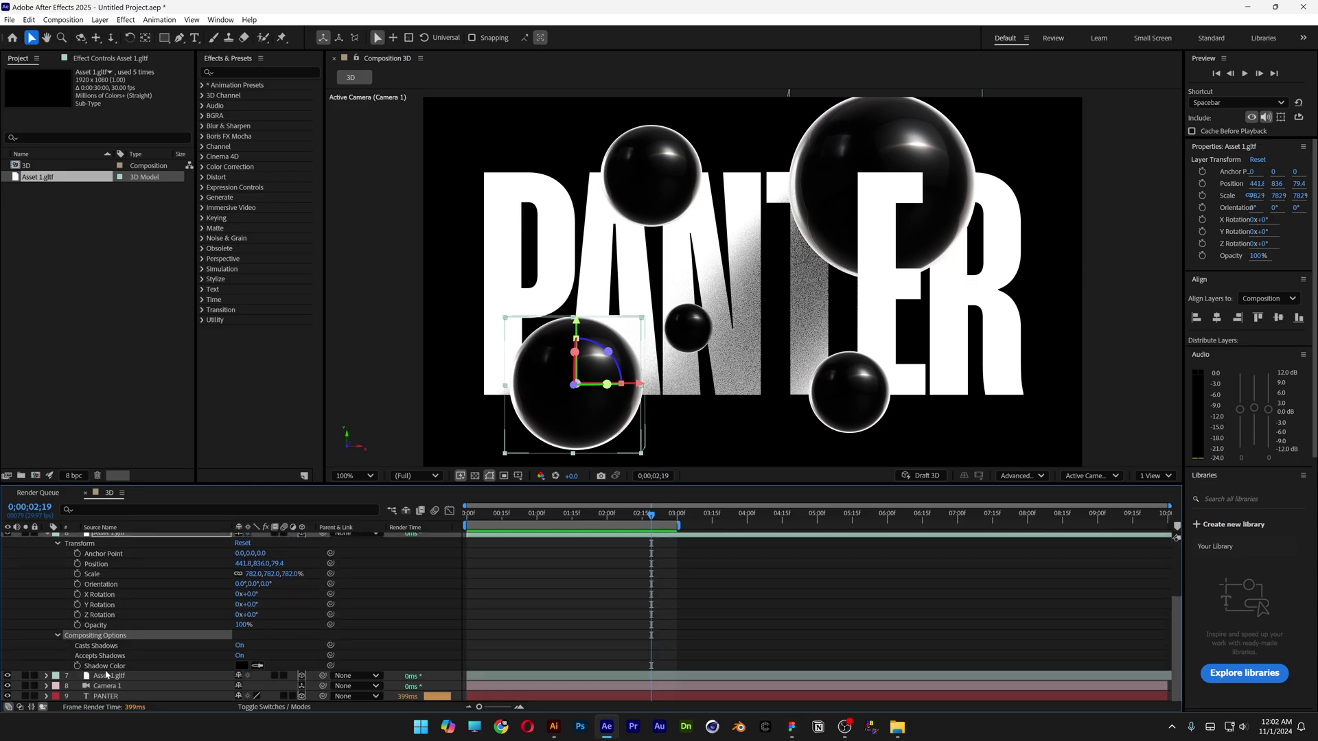
- Set that sphere's Shadow Color to a deep blue
left_click(241, 665)
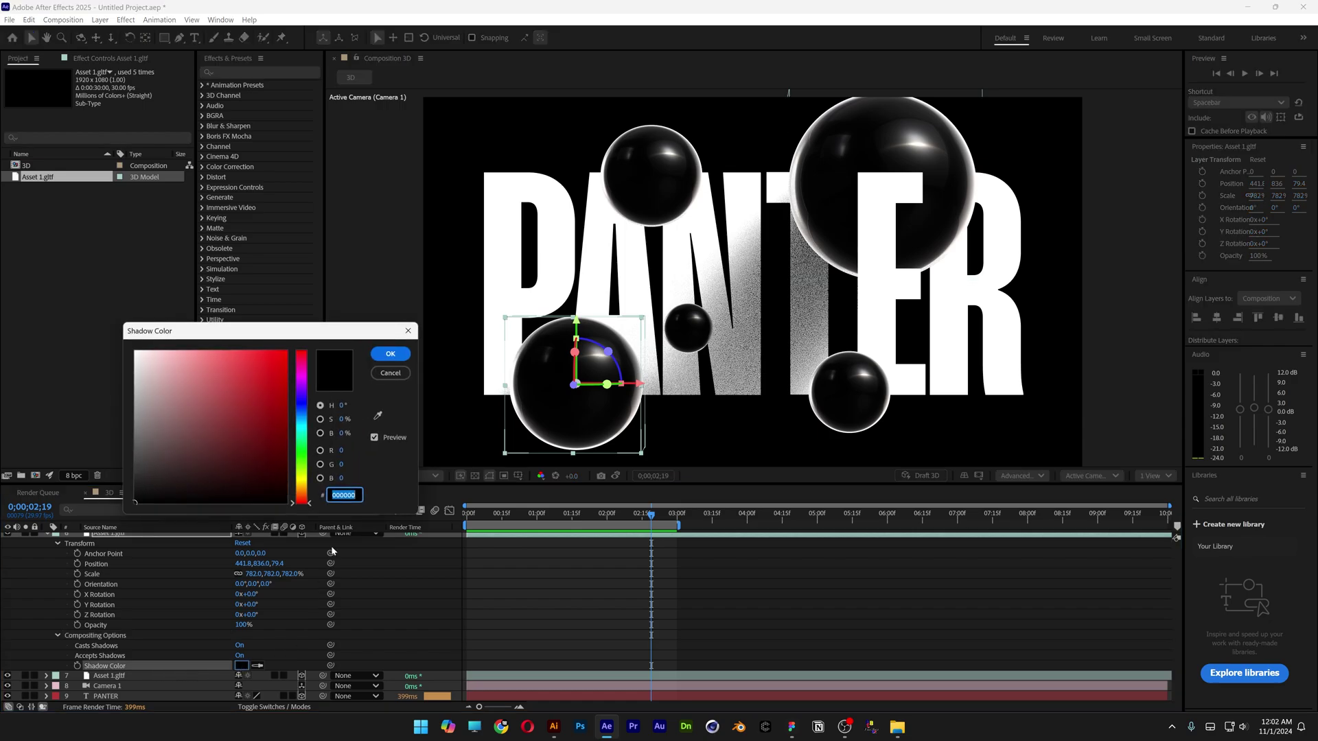
left_click(300, 409)
left_click(283, 385)
left_click(390, 353)
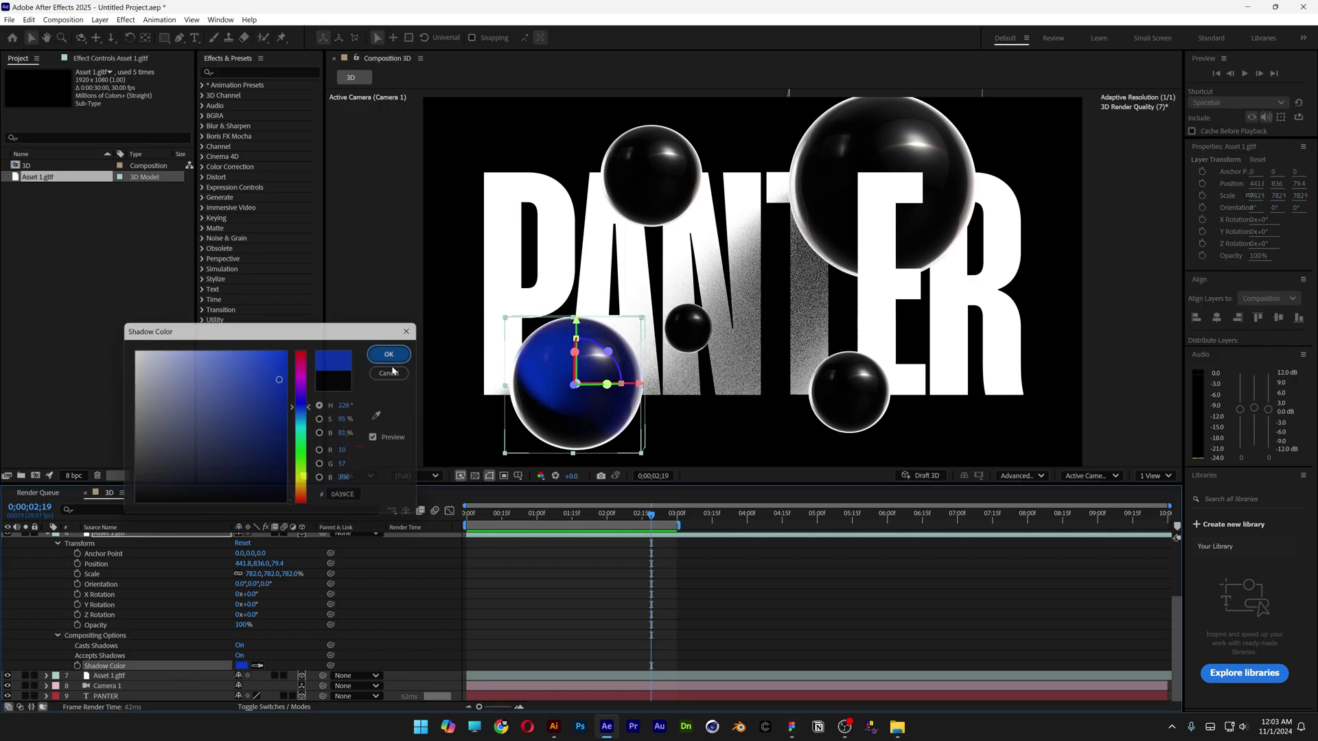